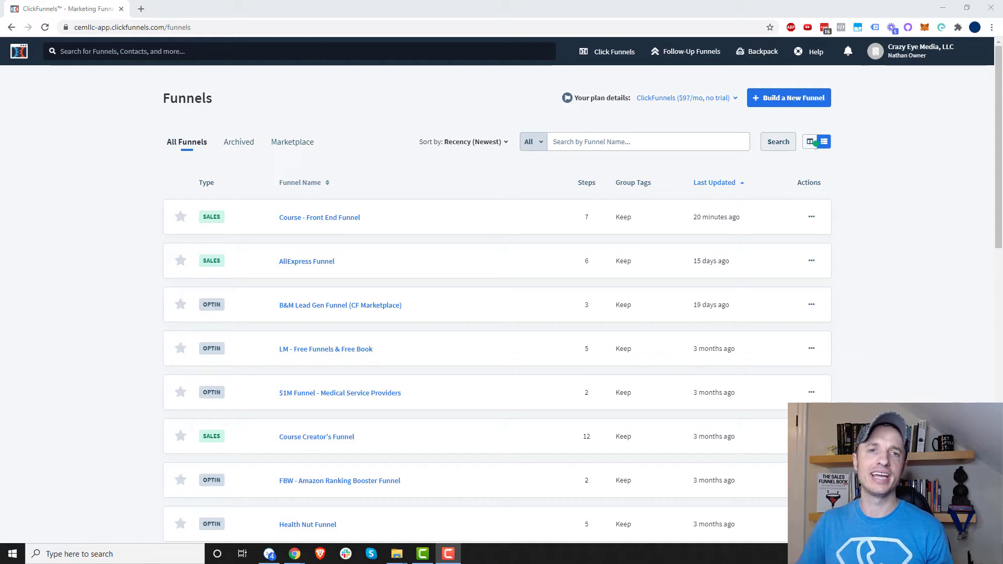
- Open the Click Funnels dropdown in the top navigation from the Funnels overview
click(616, 56)
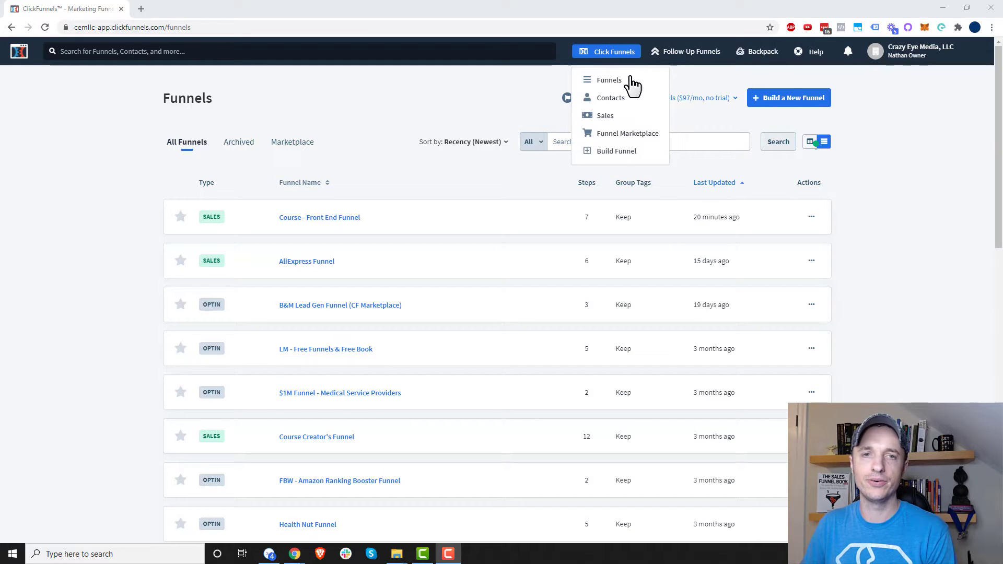
- Go to Contacts and switch to the Last 60 Days view showing 36 new contacts
click(625, 100)
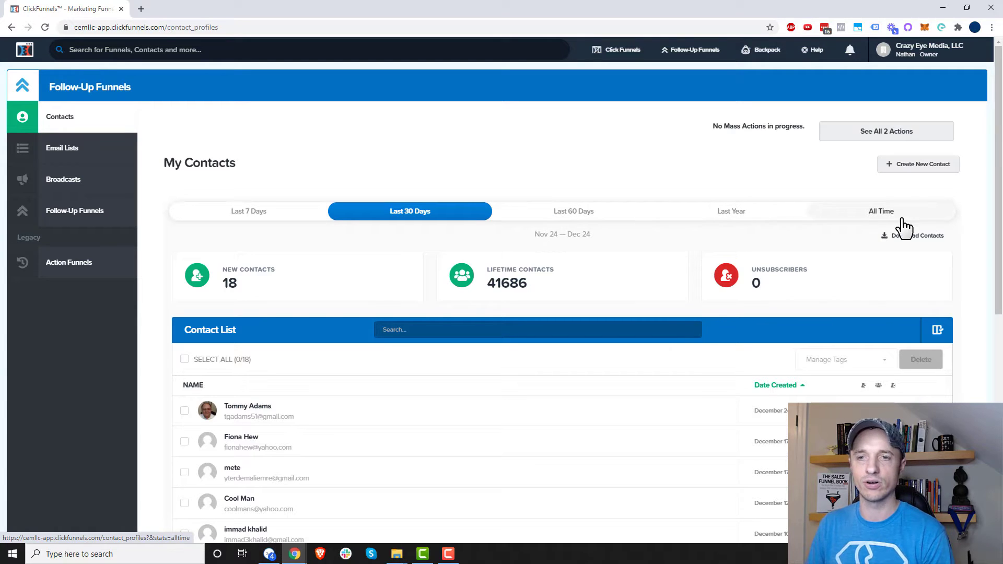
click(653, 211)
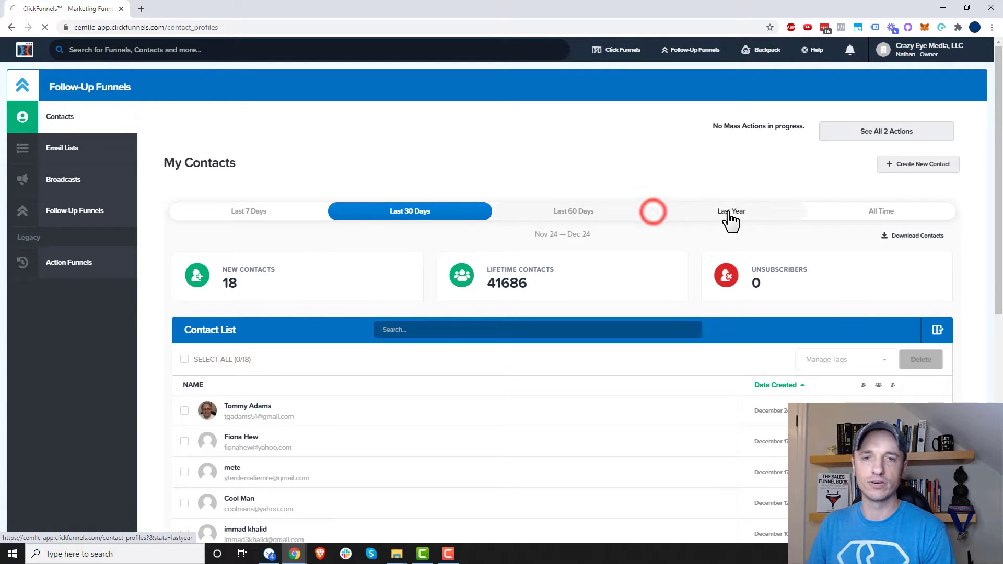
click(575, 212)
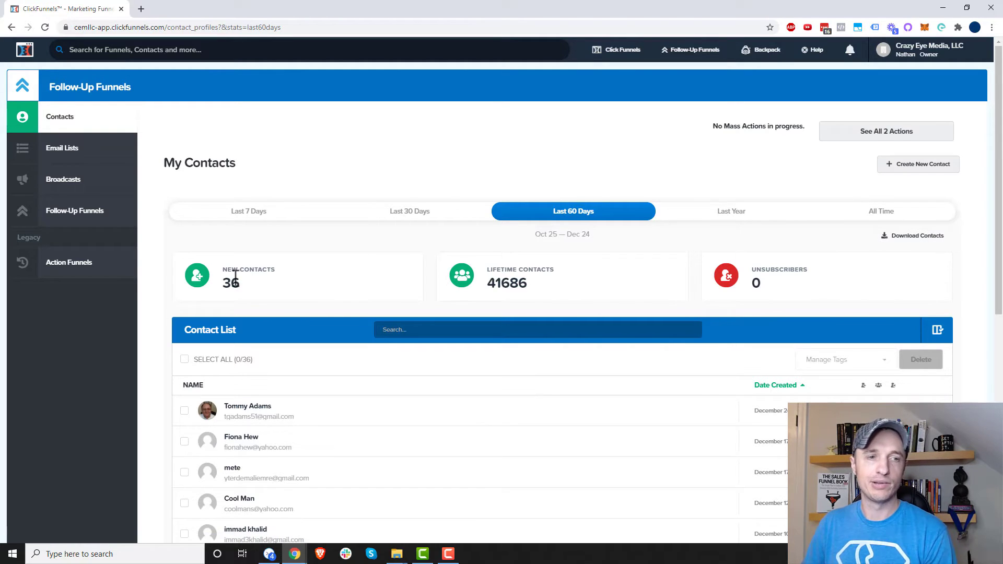
- Highlight the 41686 lifetime and 0 unsubscriber figures, then focus the contact search
drag(868, 278, 604, 297)
scroll(605, 297, down, 1)
scroll(605, 297, down, 5)
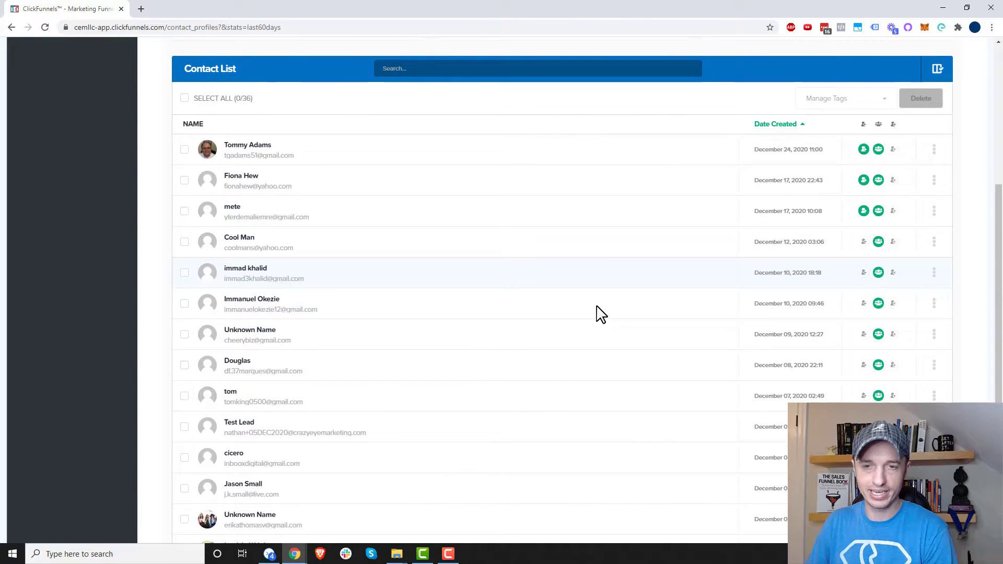
scroll(601, 313, up, 2)
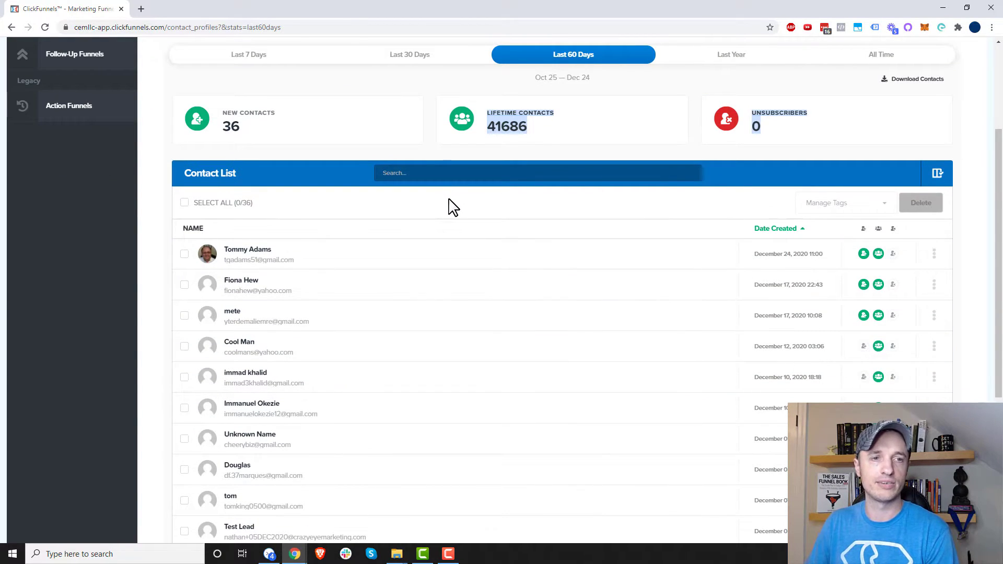
click(445, 173)
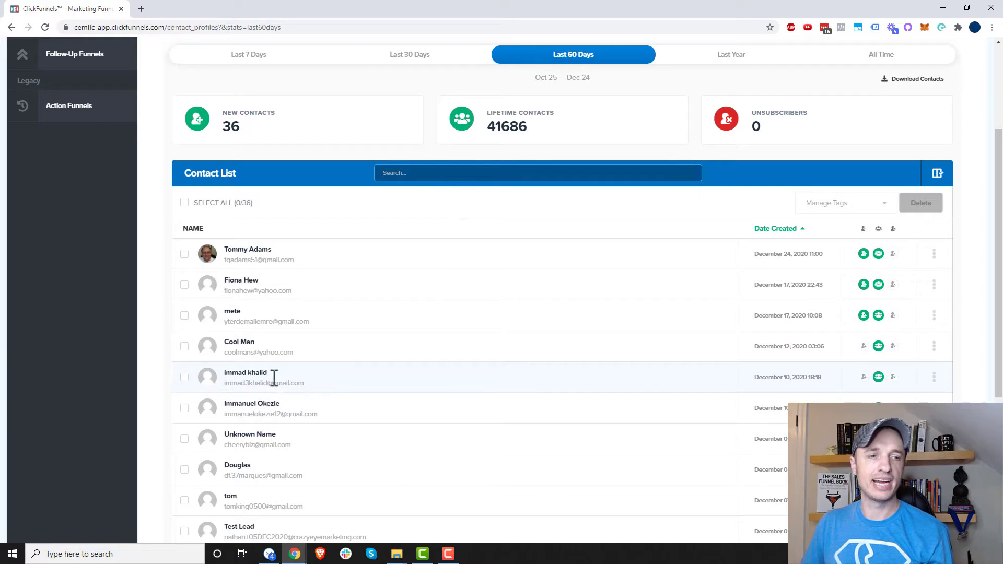
scroll(397, 348, up, 3)
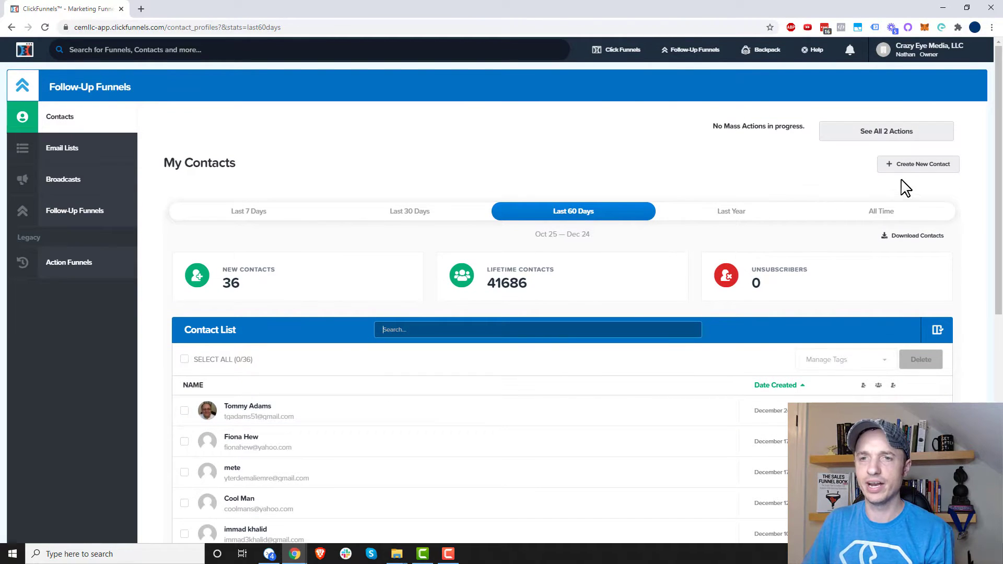
- Start a new contact and enter its e-mail address, first name and last name
click(915, 168)
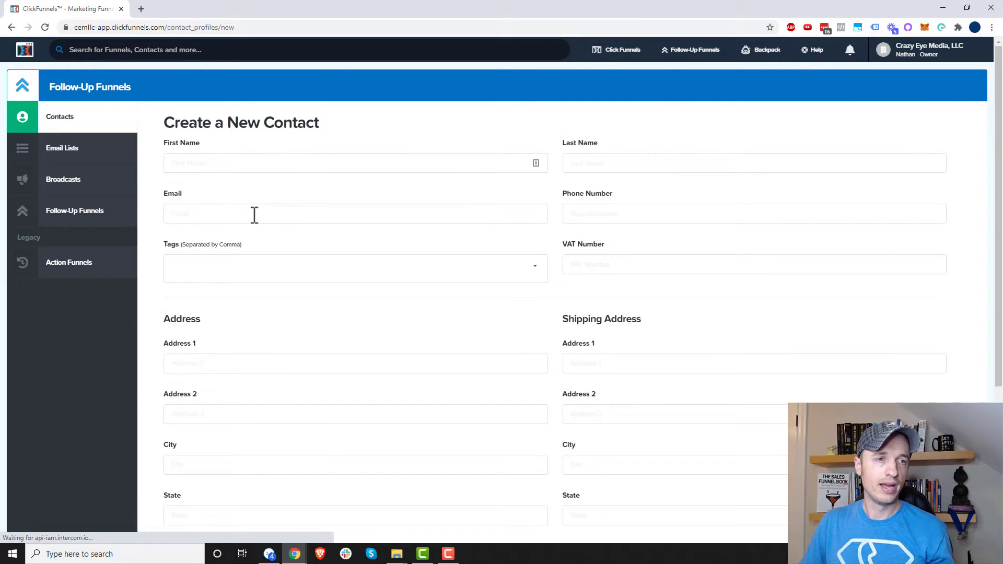
click(310, 217)
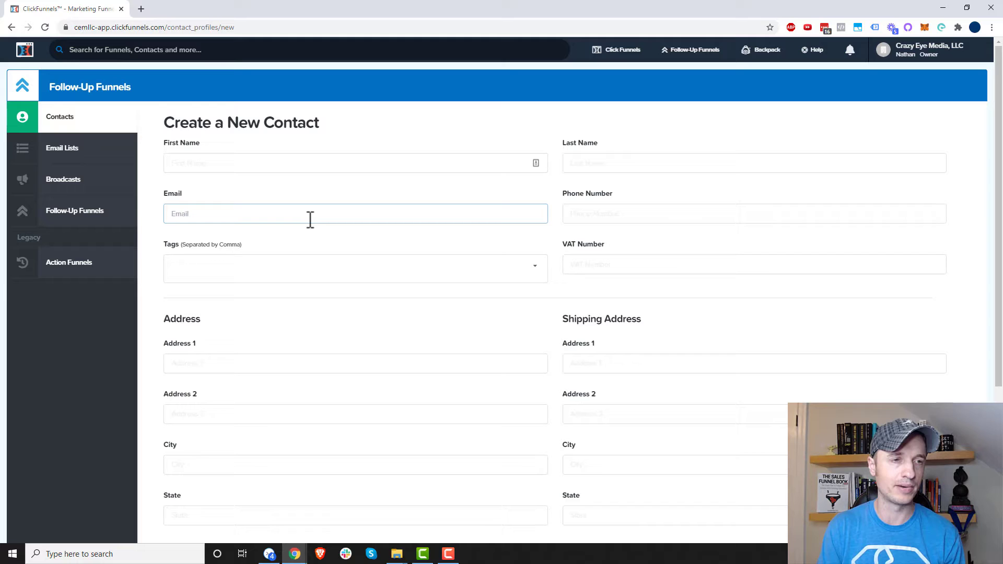
text(support+)
key(ctrl+v)
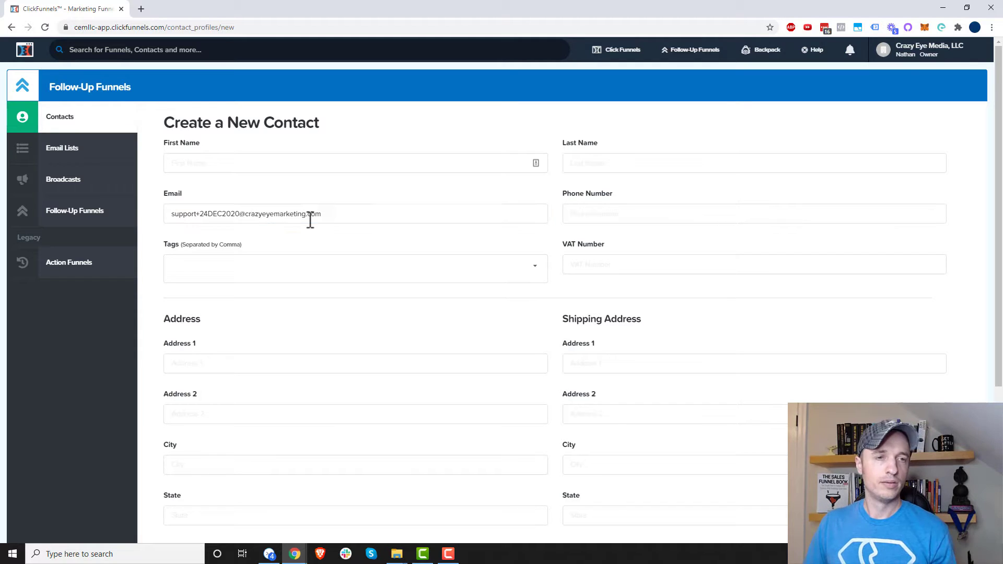
click(329, 166)
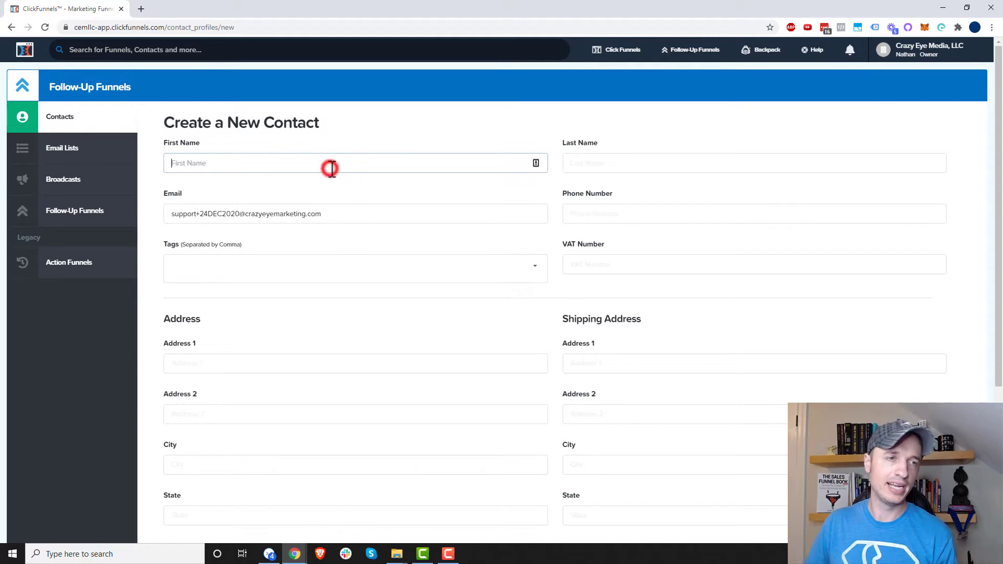
key(Tab)
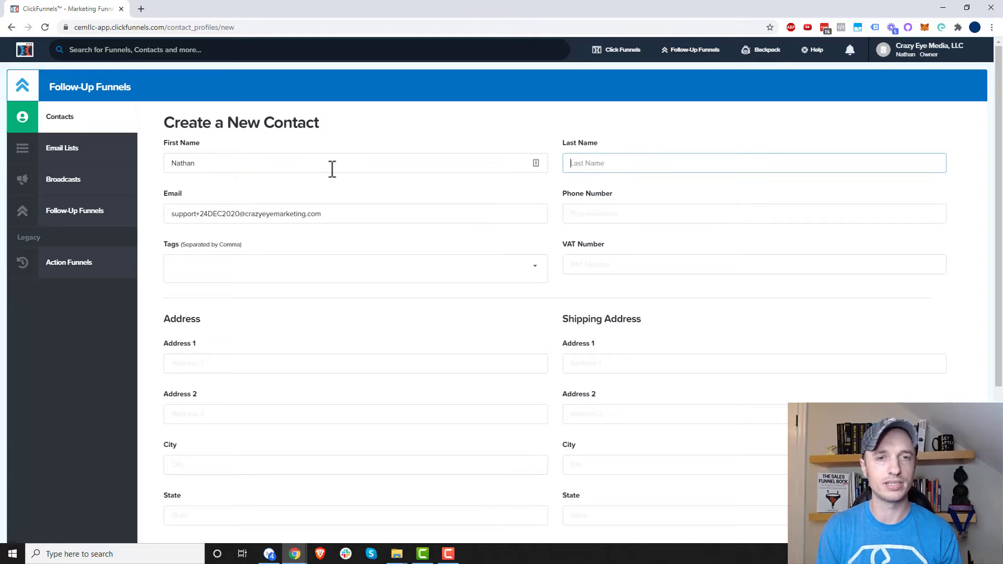
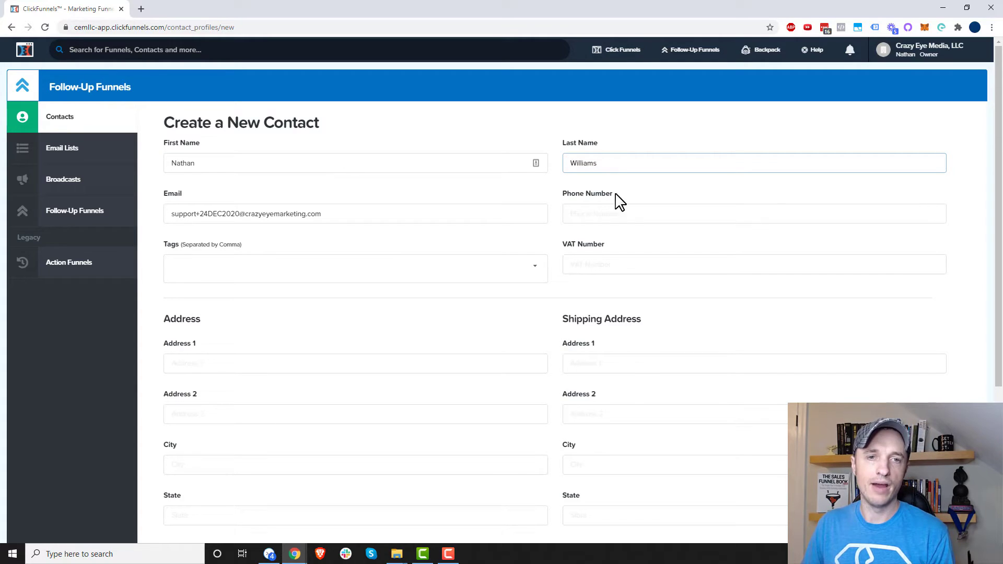
- Tick the over-18 with permission confirmation and save the new contact
click(261, 263)
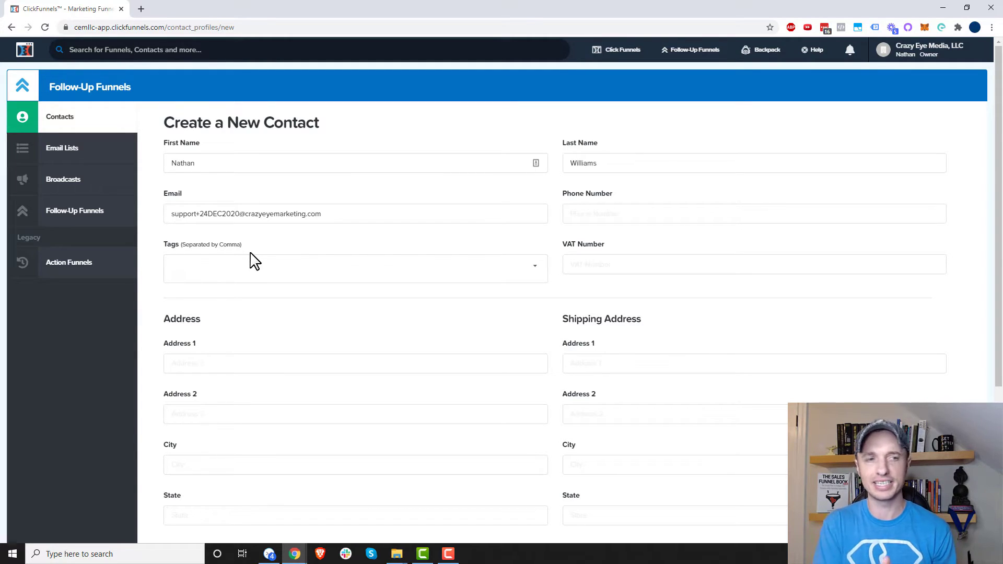
scroll(629, 250, down, 3)
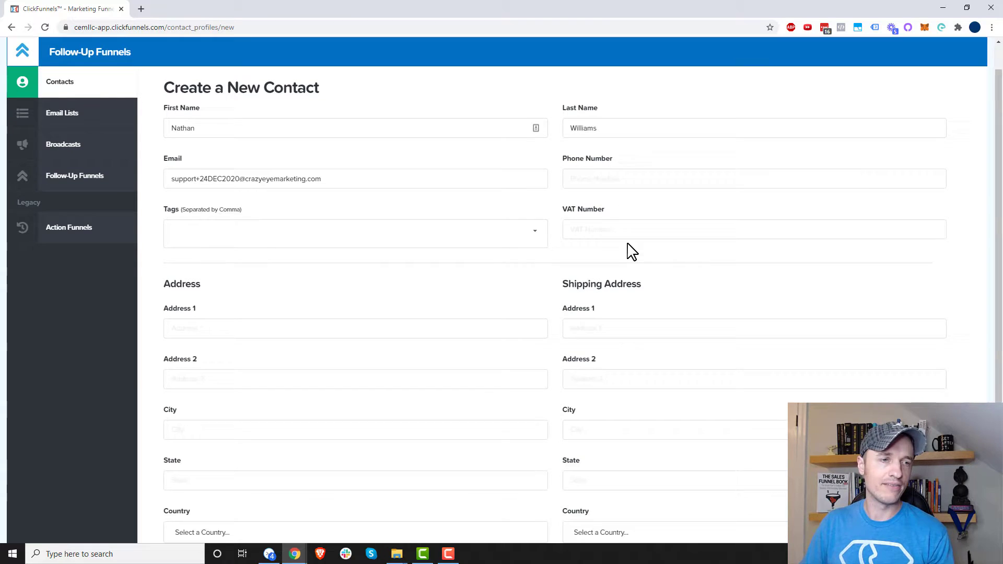
scroll(226, 258, down, 2)
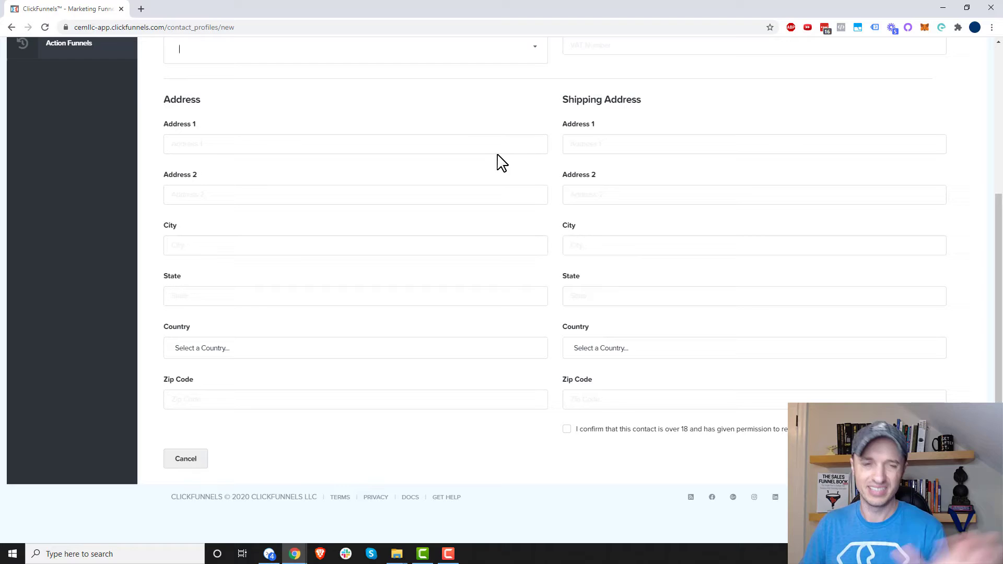
click(567, 429)
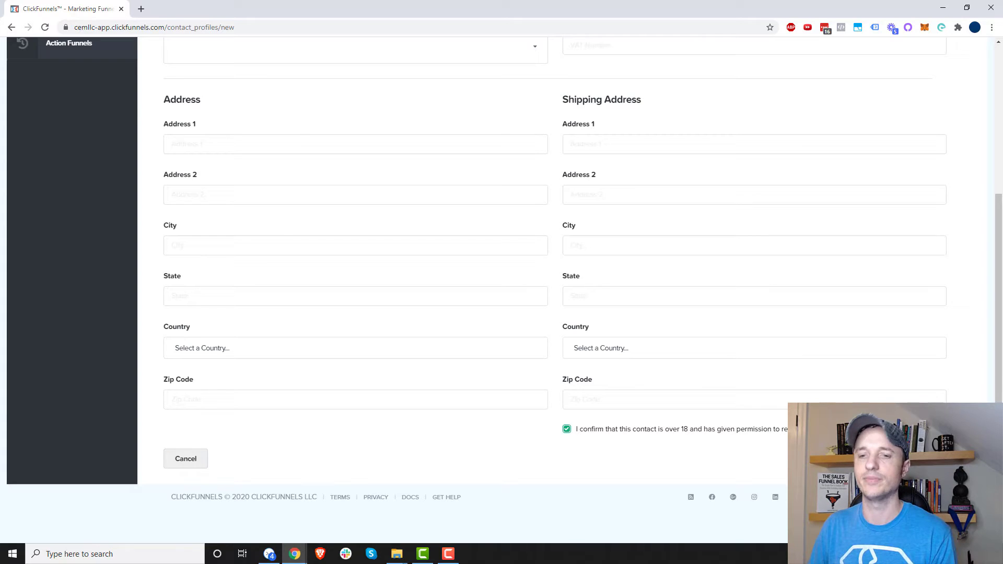
click(909, 459)
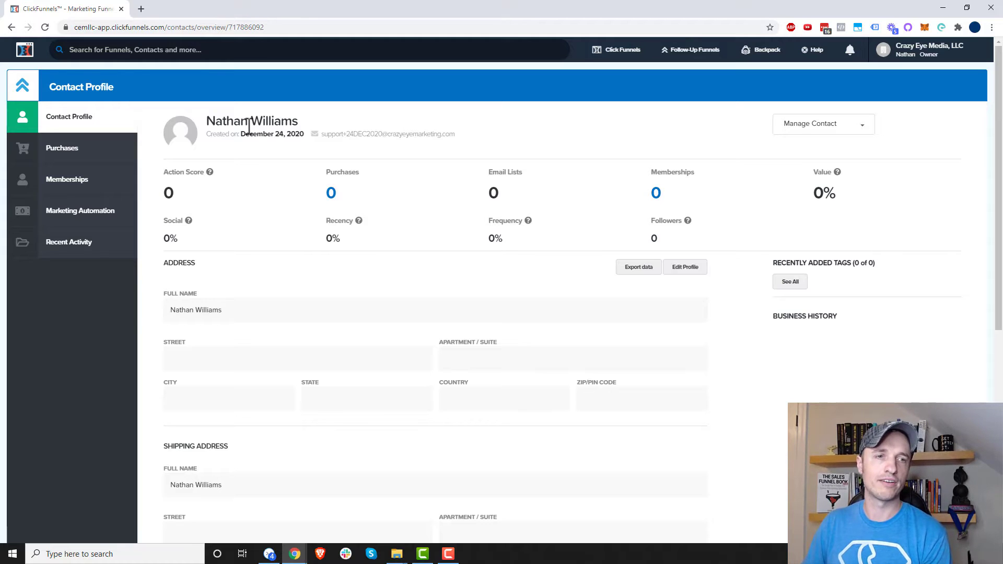
mouse_move(213, 174)
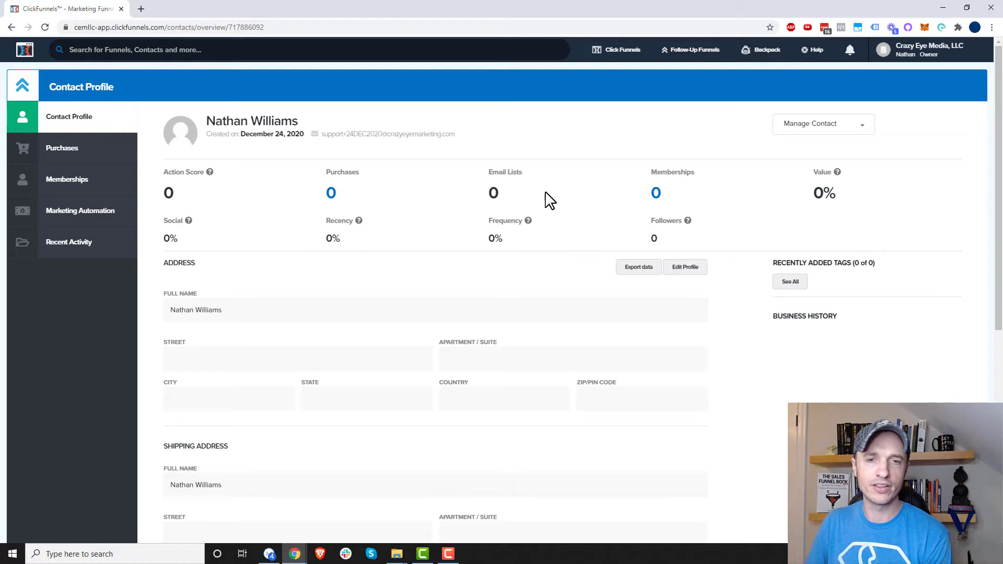
scroll(397, 230, down, 4)
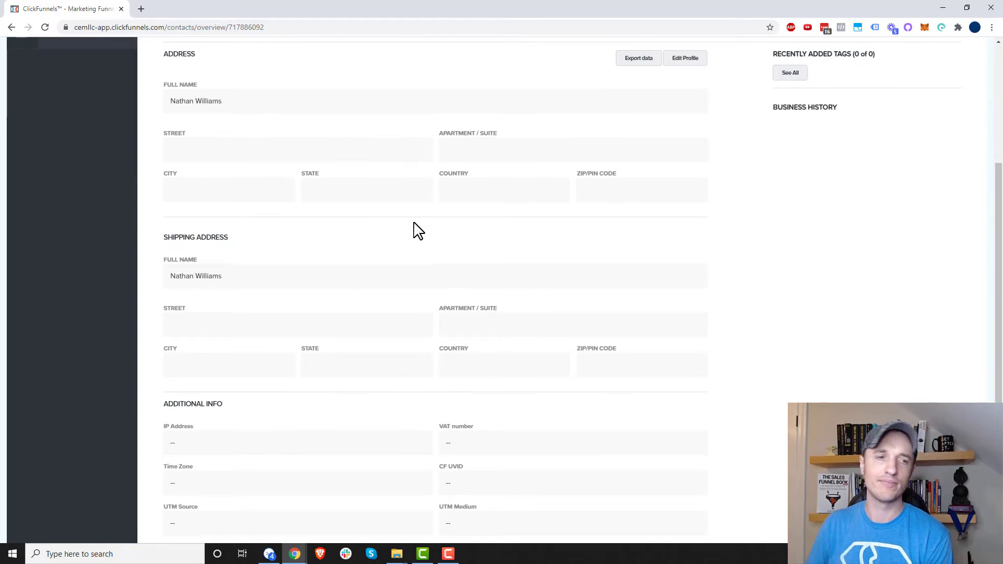
scroll(418, 230, up, 3)
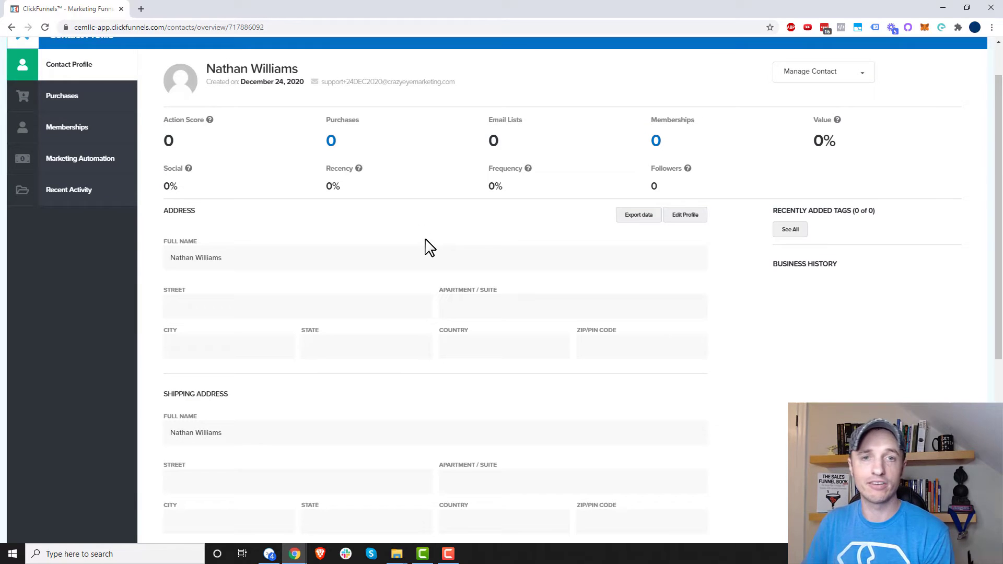
scroll(414, 260, up, 1)
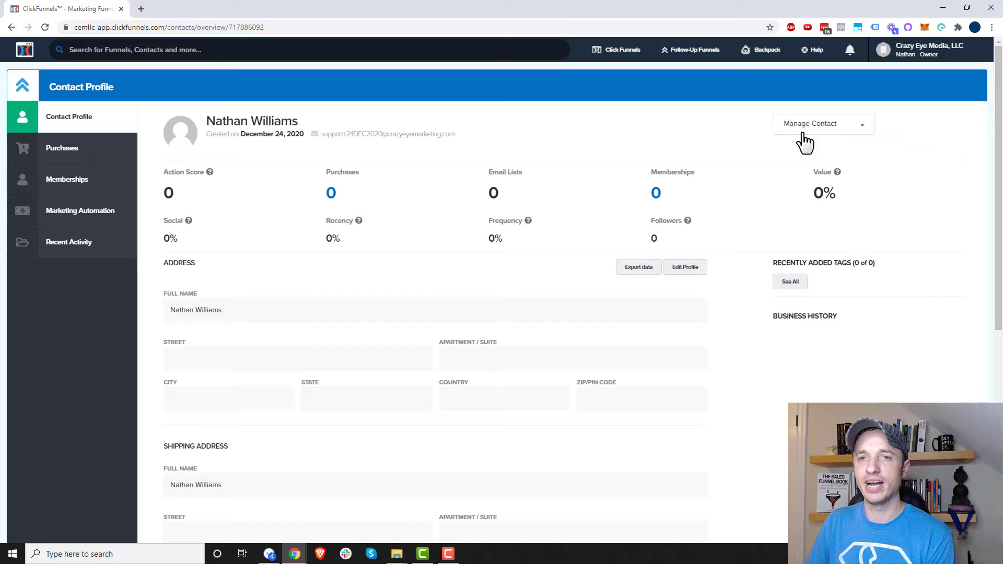
click(838, 126)
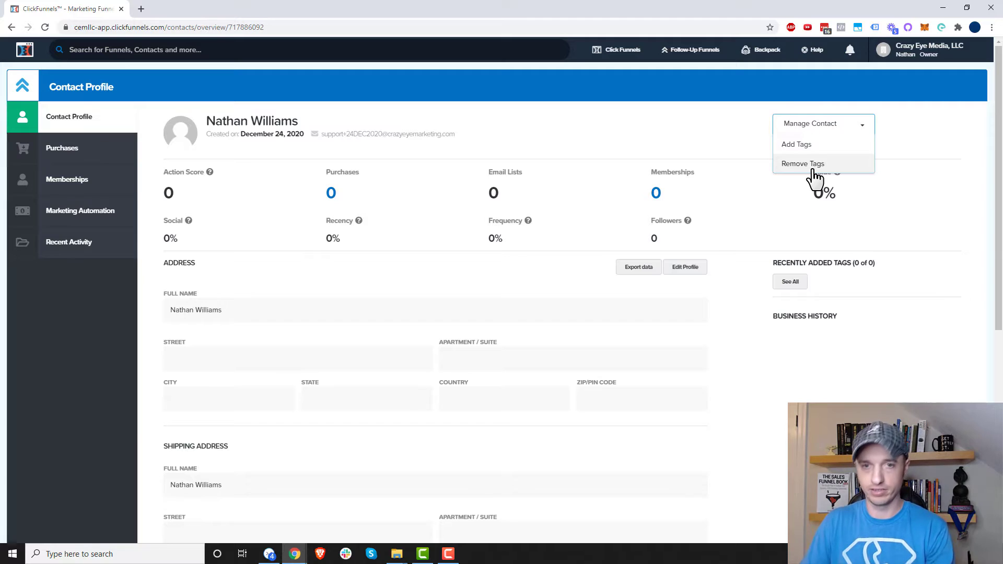
click(931, 156)
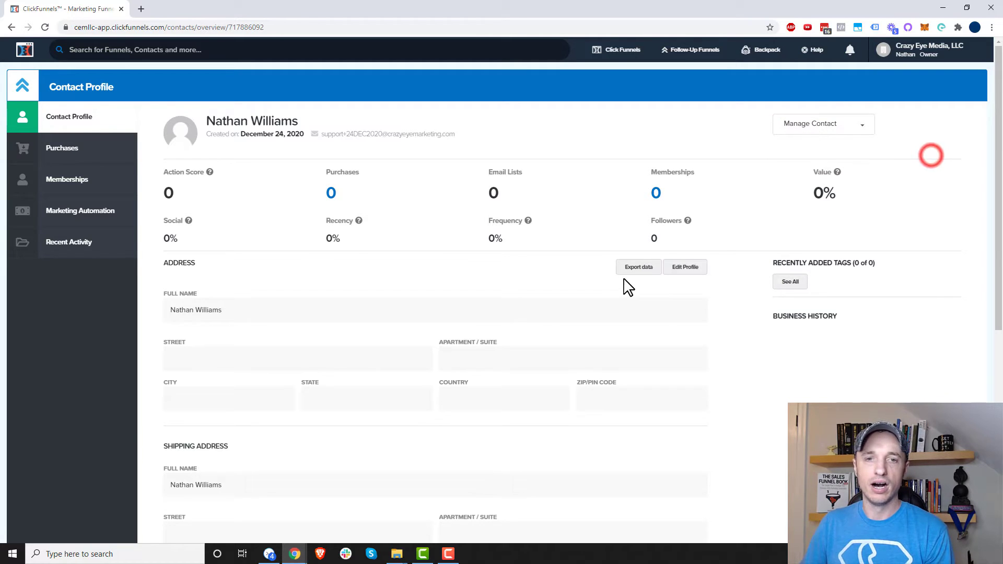
- In Edit Profile, remove the surname from Full Name and clear the Last Name field
click(686, 268)
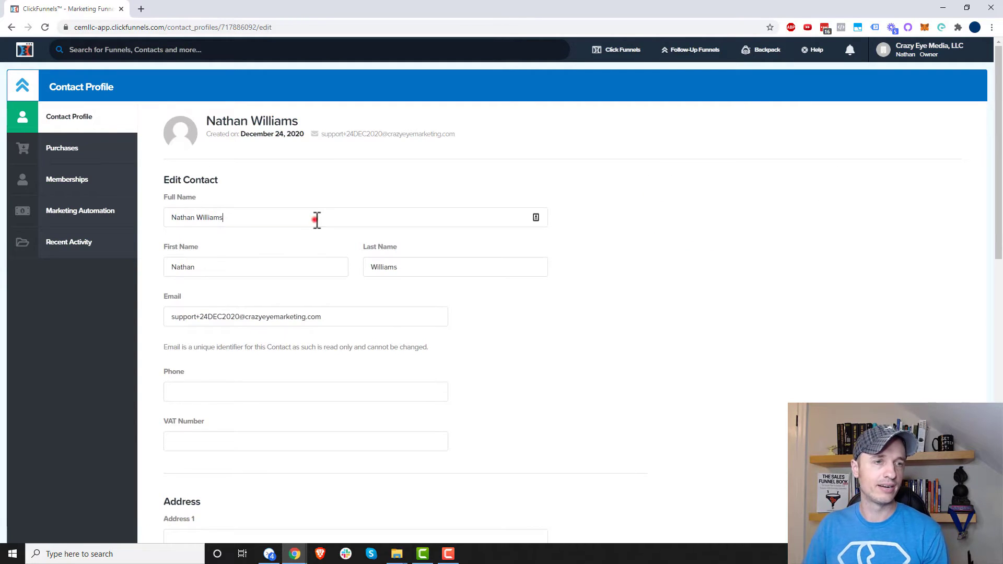
click(316, 218)
key(BackSpace)
key(BackSpace)
key(BackSpace)
key(BackSpace)
key(BackSpace)
key(BackSpace)
key(BackSpace)
key(BackSpace)
key(BackSpace)
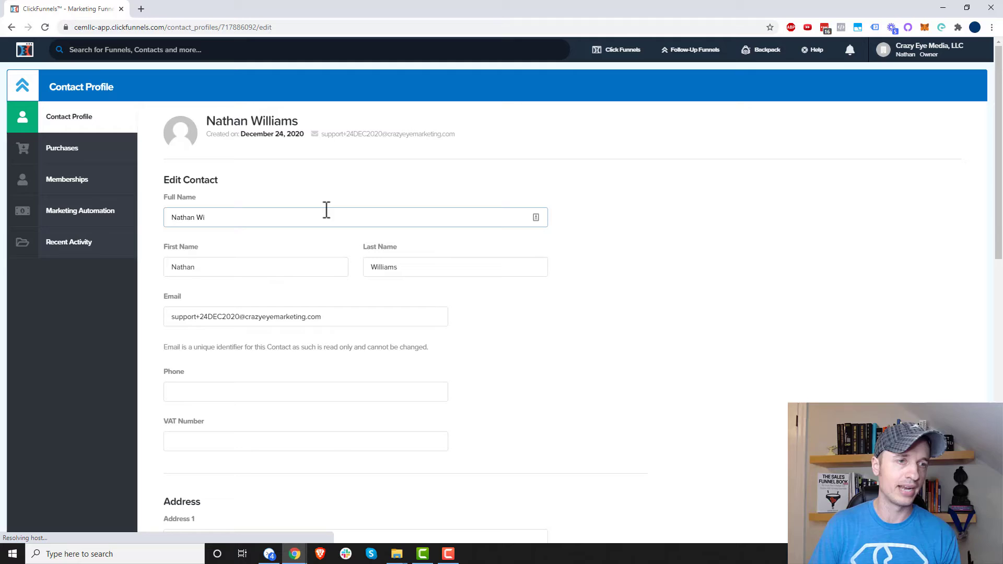
double_click(418, 269)
key(BackSpace)
click(661, 261)
- Save the profile and check the updated full name on the Contact Profile
scroll(661, 262, down, 2)
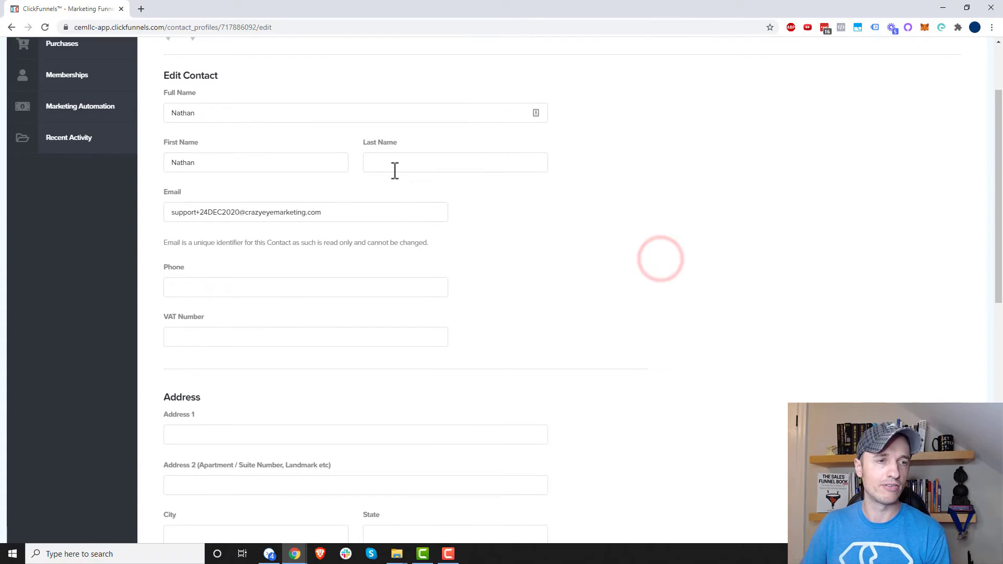
scroll(395, 171, down, 10)
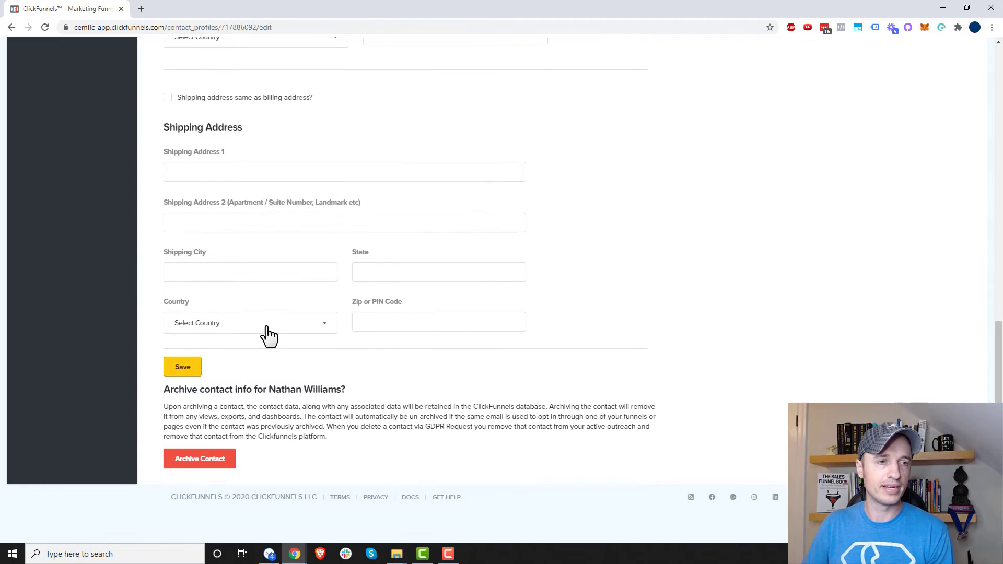
click(183, 368)
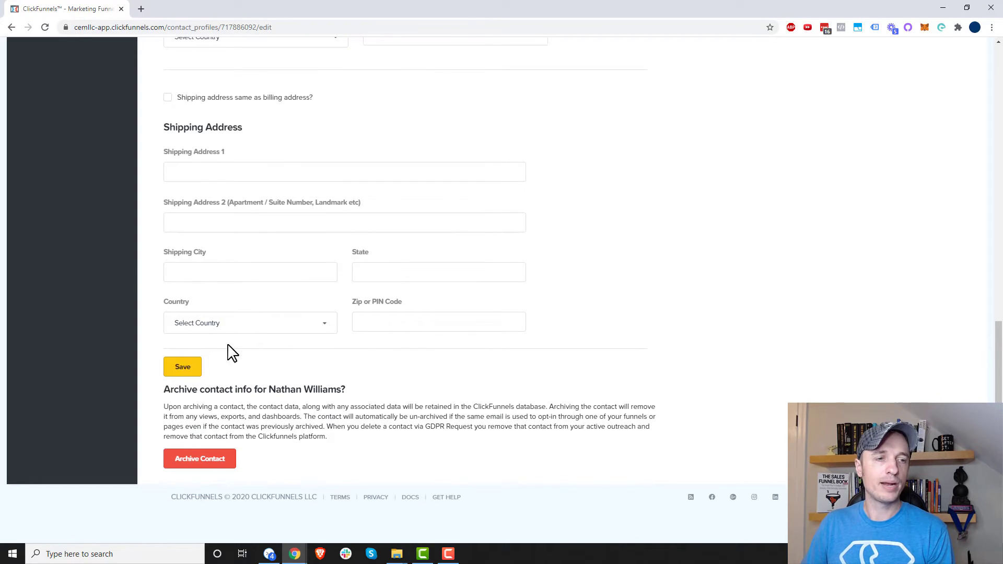
click(189, 370)
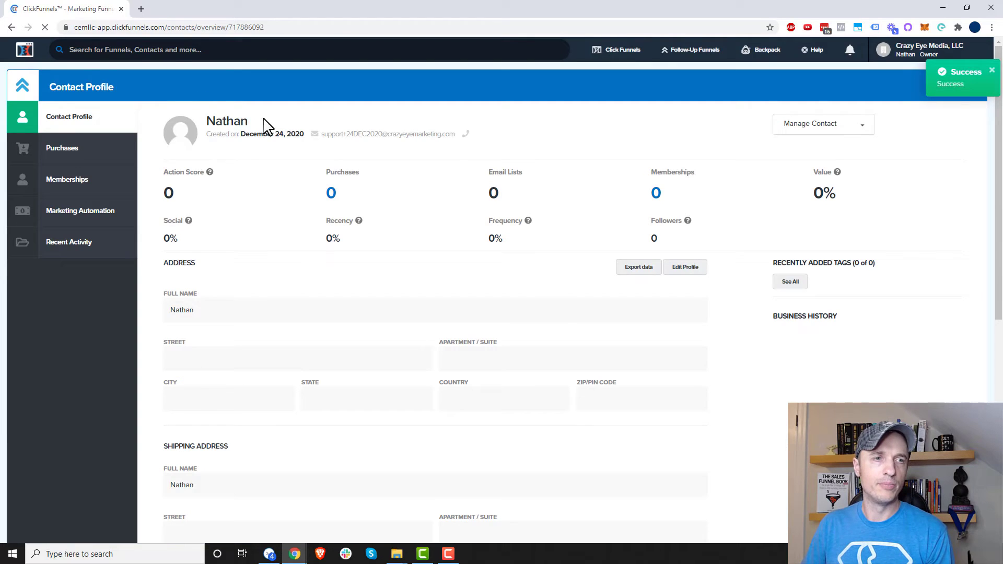
double_click(260, 119)
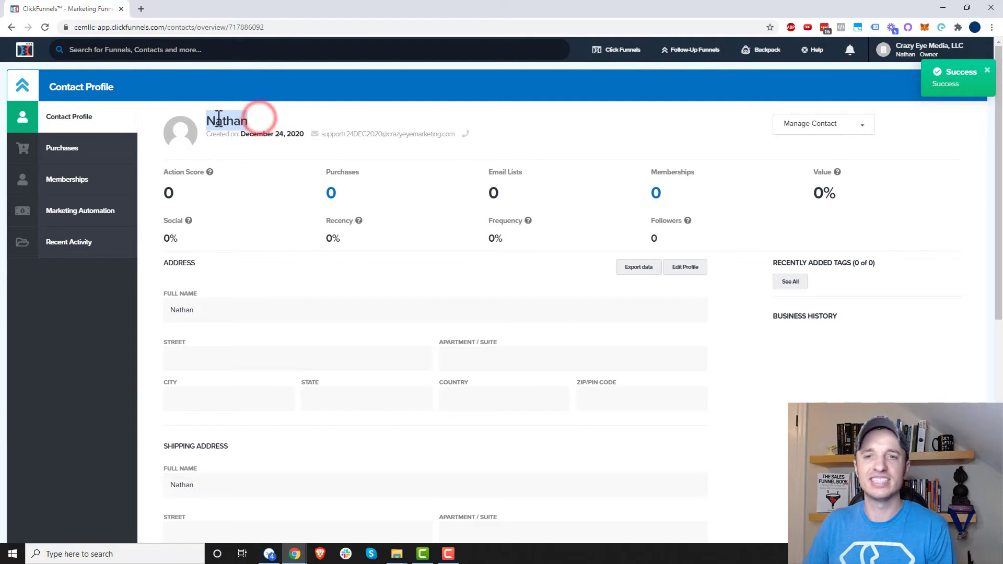
scroll(308, 149, down, 1)
scroll(314, 157, down, 3)
scroll(545, 197, up, 2)
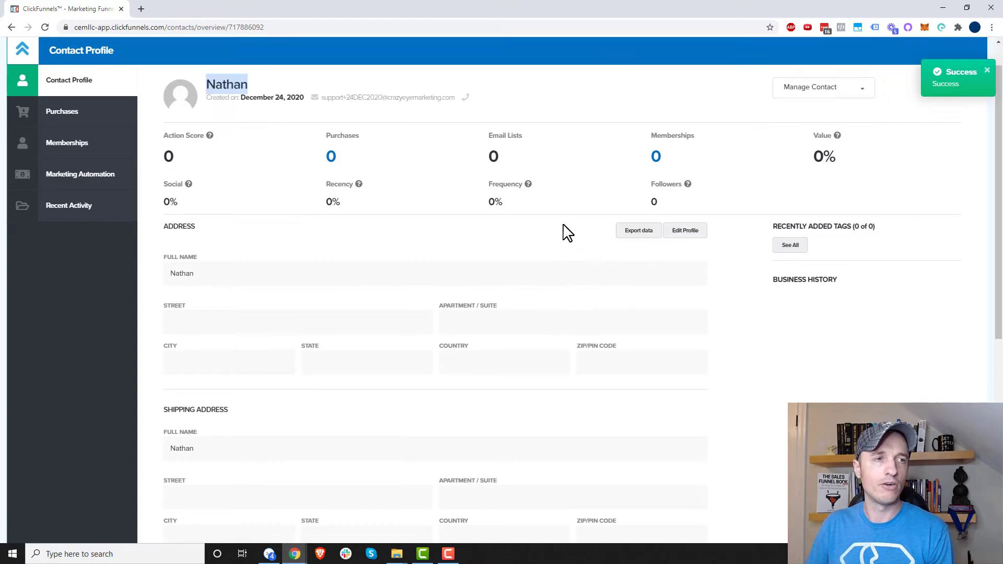
scroll(562, 230, up, 2)
scroll(606, 251, down, 5)
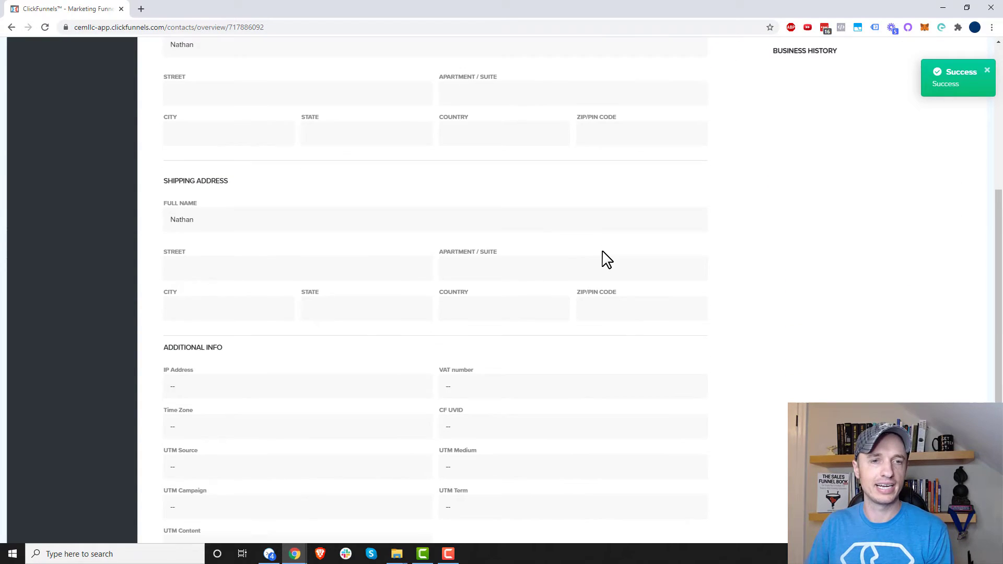
scroll(606, 257, up, 3)
scroll(606, 258, up, 3)
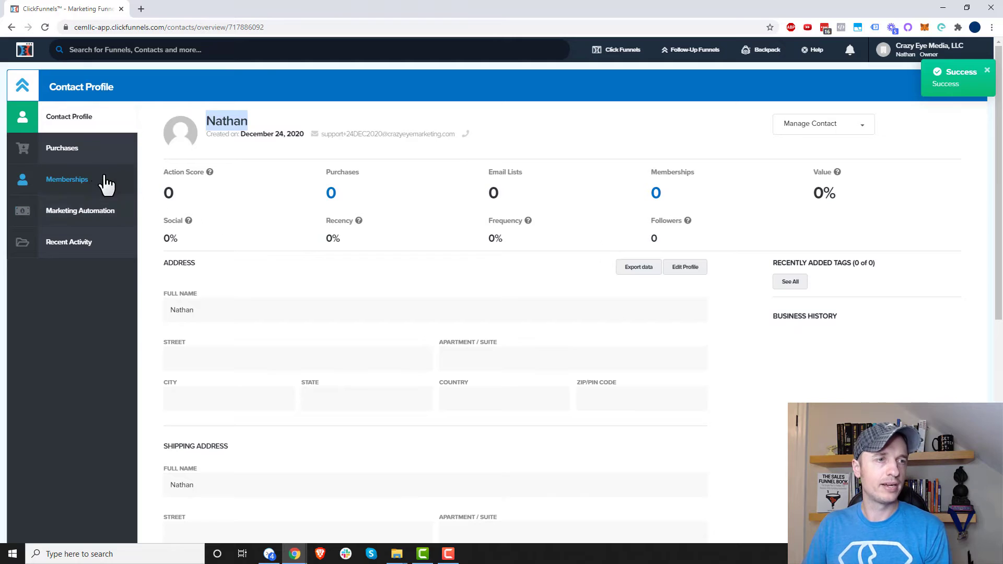
- Add a manual purchase of the Cat Library product from the contact's Purchases page
click(90, 150)
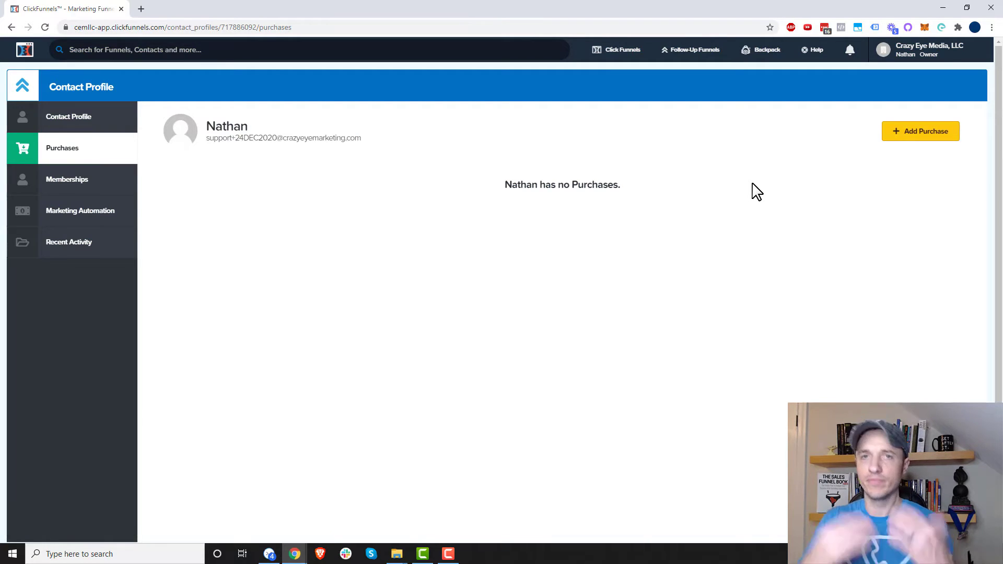
click(929, 138)
click(551, 292)
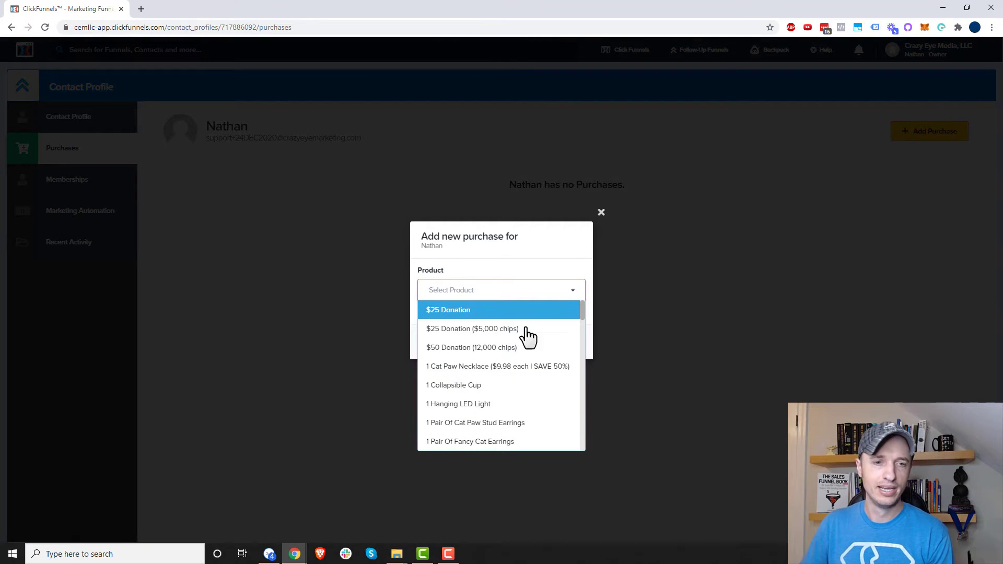
scroll(511, 403, down, 5)
scroll(509, 403, up, 1)
scroll(508, 403, down, 3)
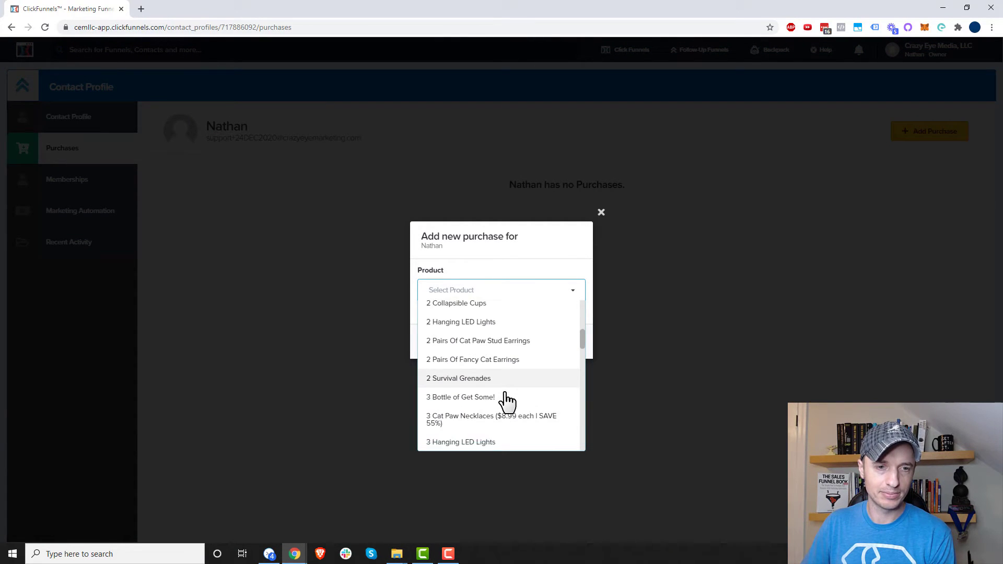
scroll(506, 402, down, 3)
click(520, 374)
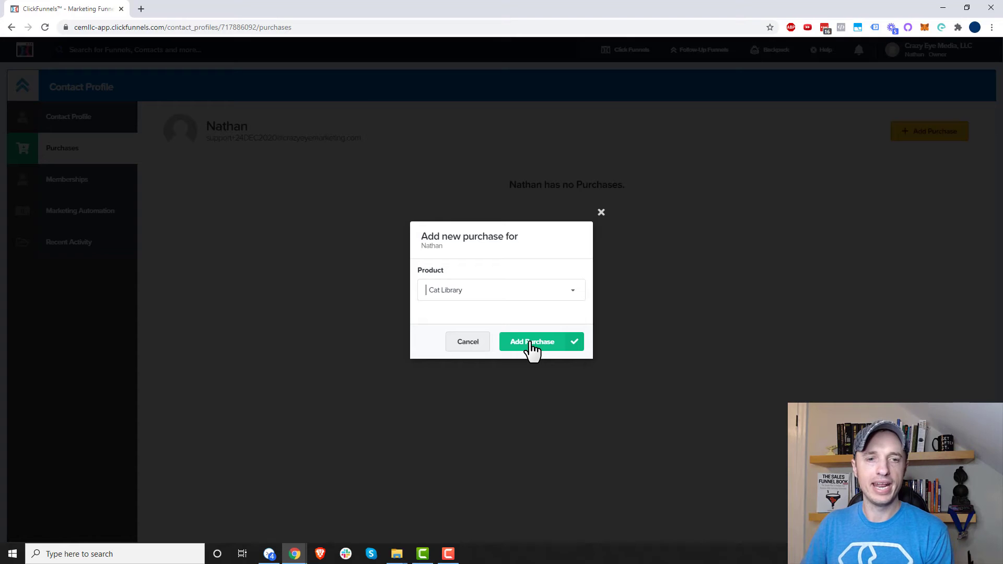
click(532, 345)
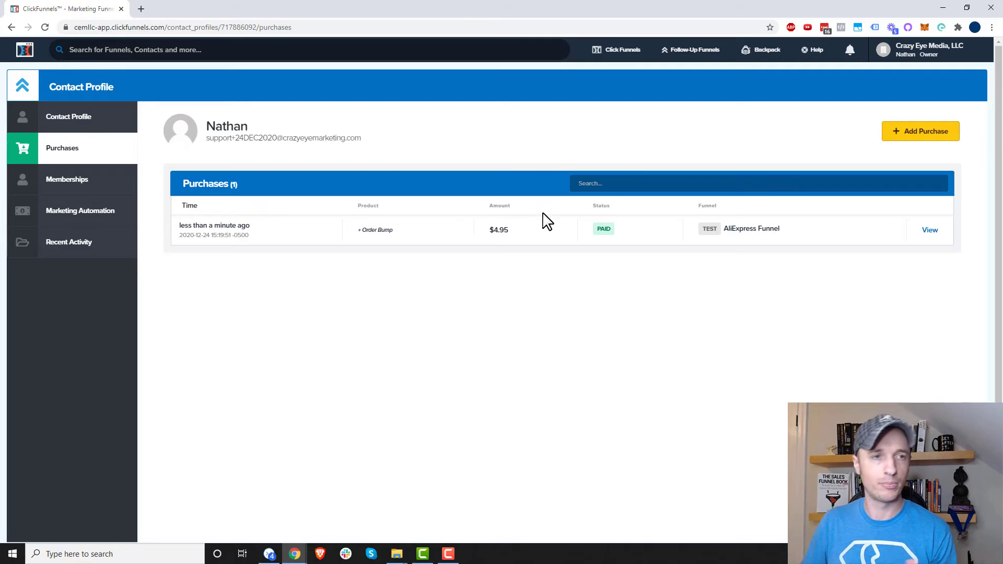
- View the contact's Memberships, then their Marketing Automation lists page
click(79, 183)
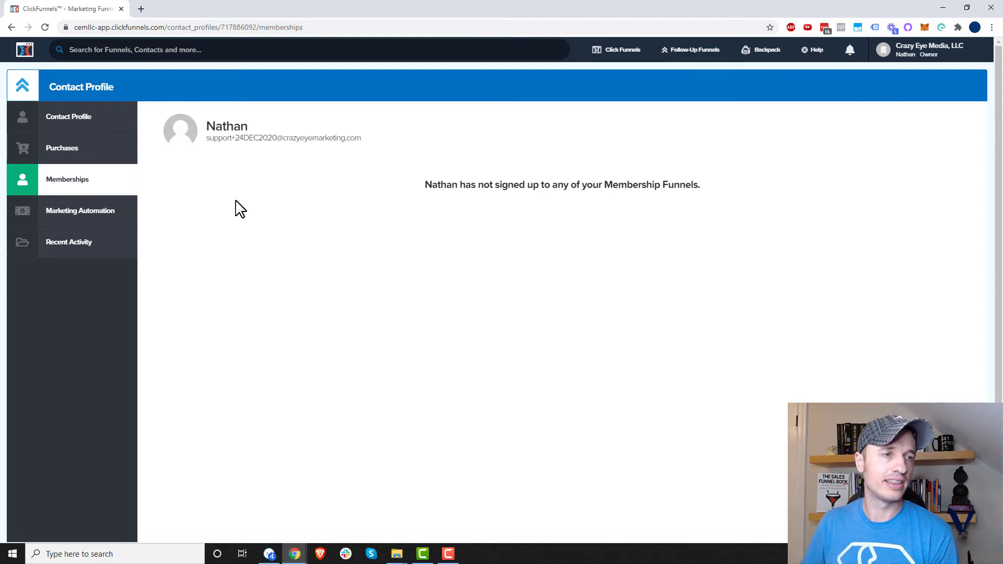
click(64, 225)
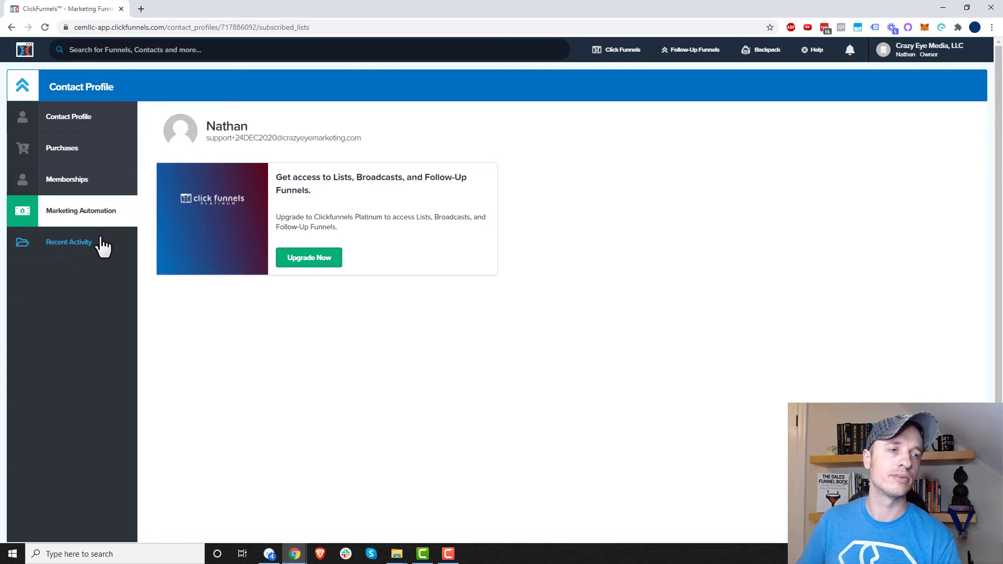
- Check the contact's recent activity and profile, then return to the Contacts list
click(86, 251)
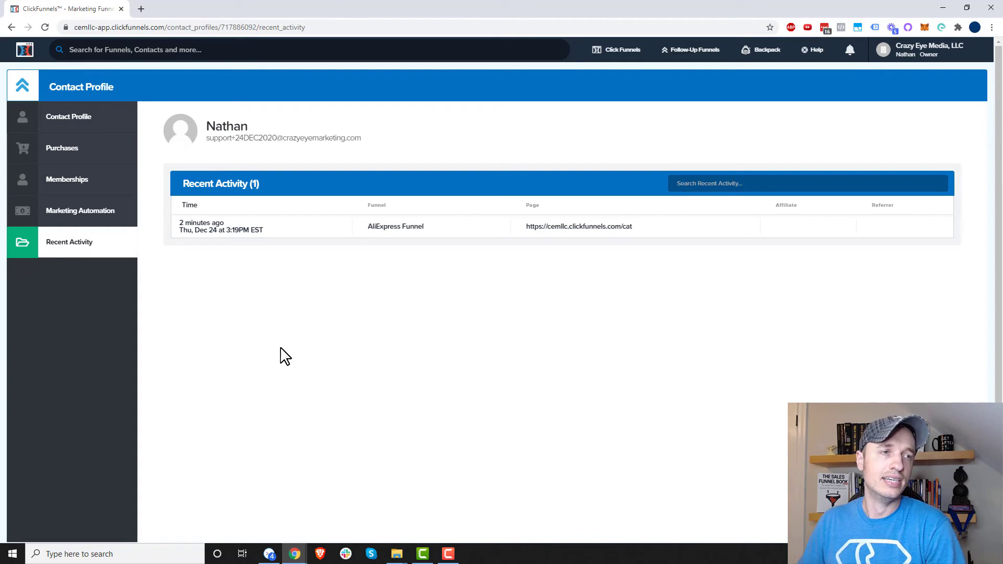
click(101, 131)
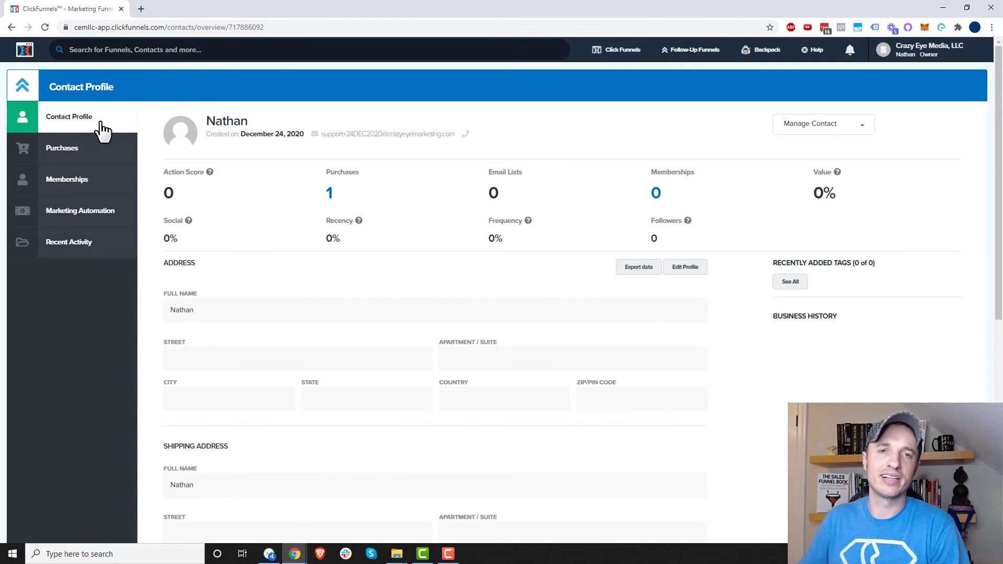
mouse_move(619, 51)
click(629, 91)
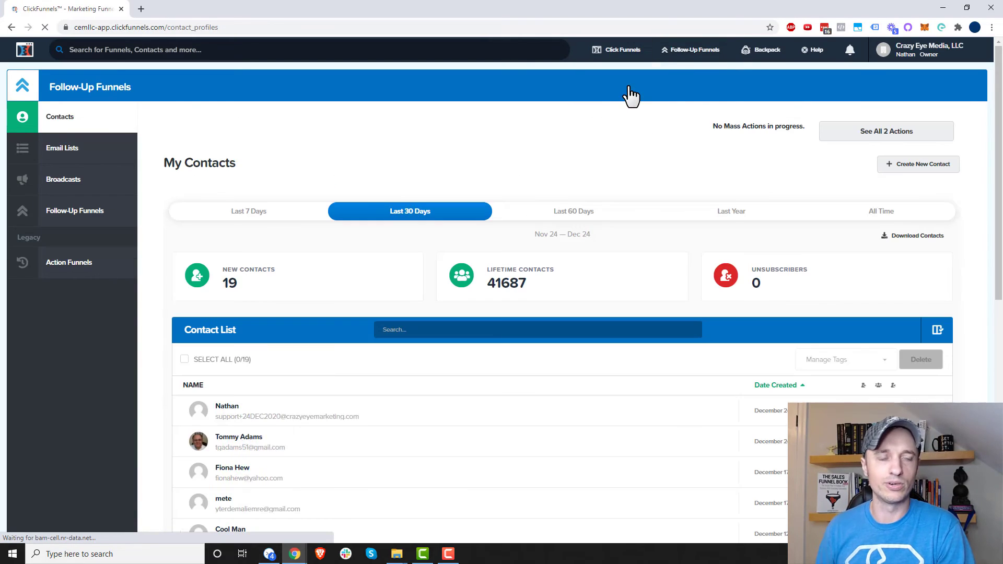
- Select the newest contact and delete it, confirming with DELETE
scroll(511, 170, down, 2)
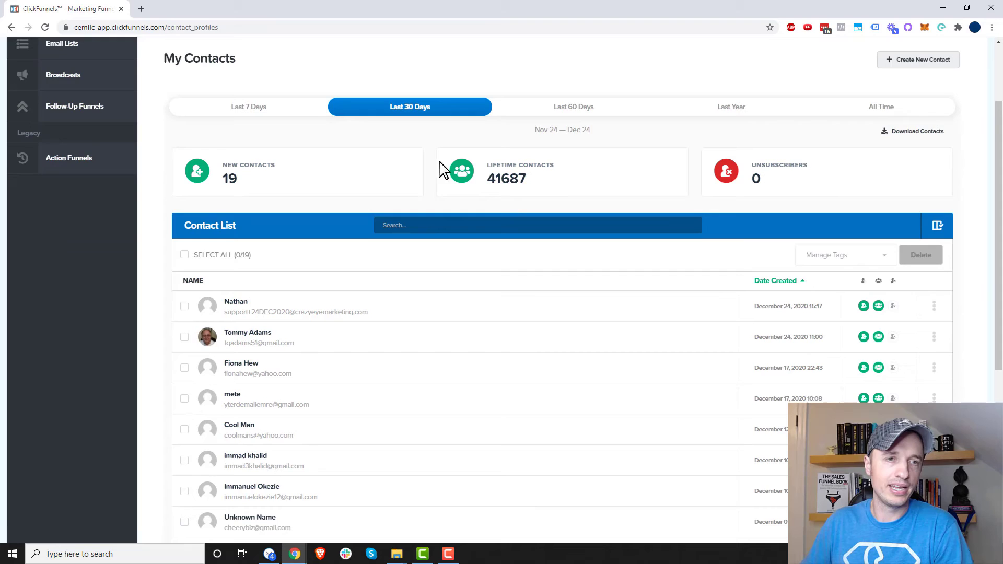
scroll(479, 124, up, 1)
scroll(365, 208, down, 2)
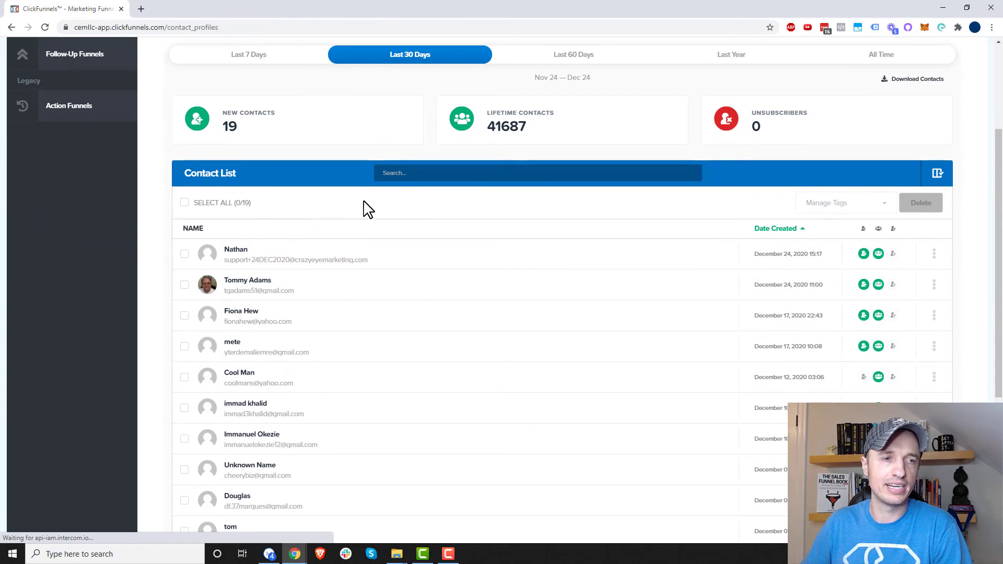
click(184, 255)
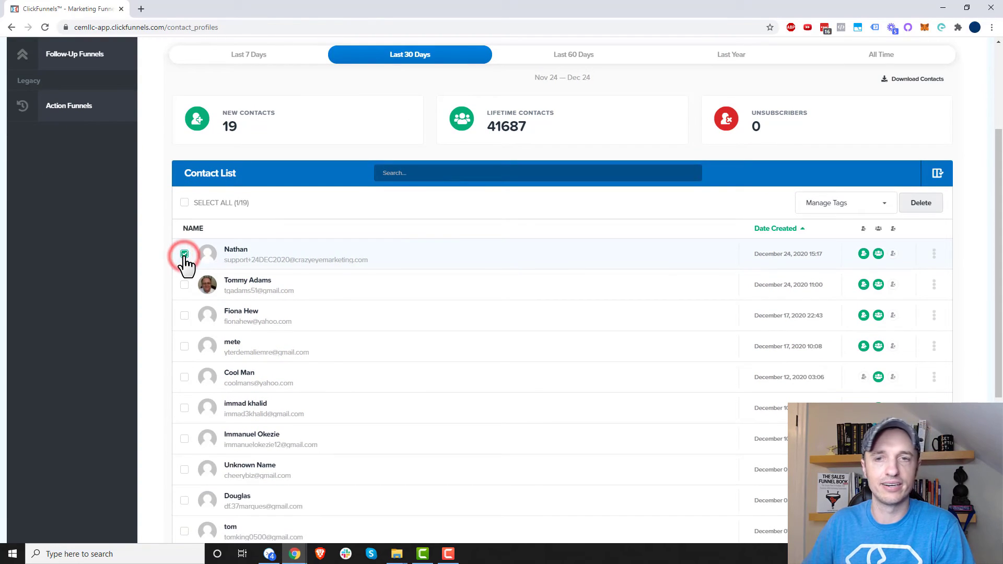
click(931, 208)
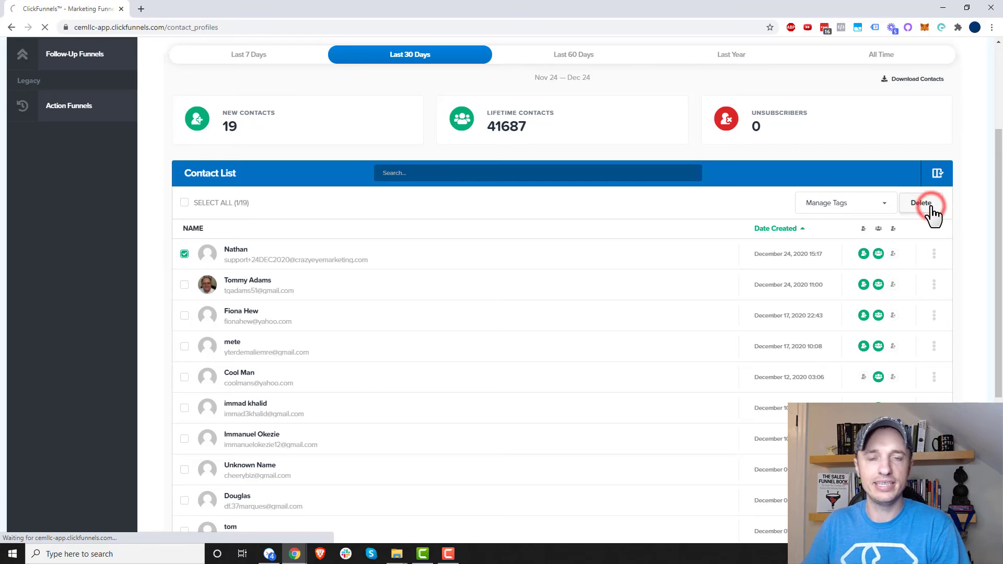
click(416, 191)
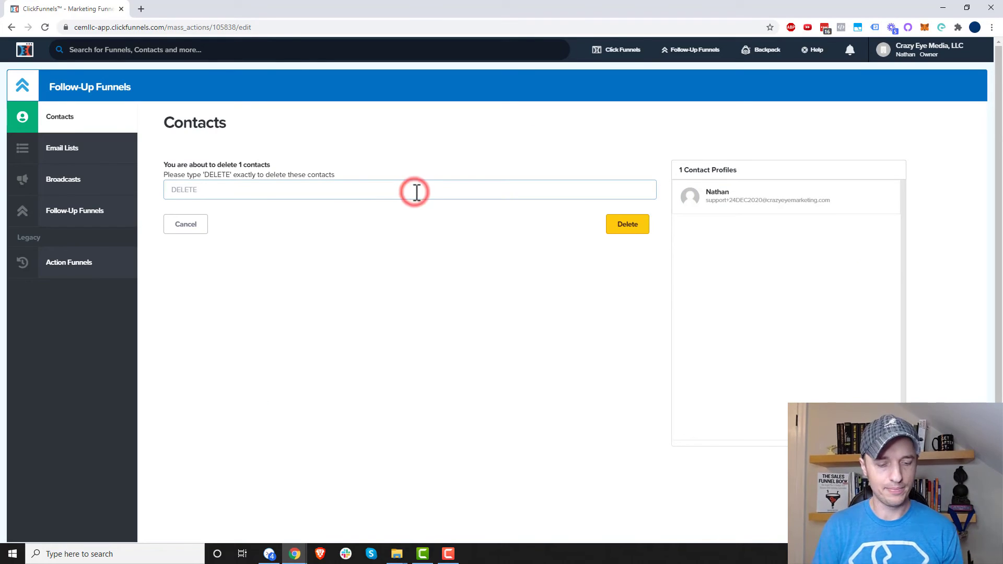
text(DELETE)
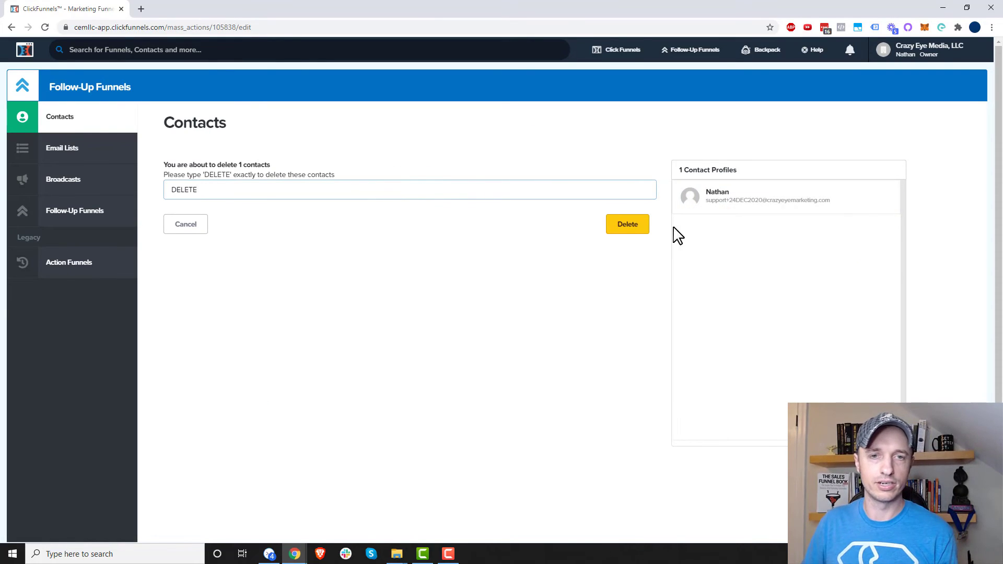
click(627, 236)
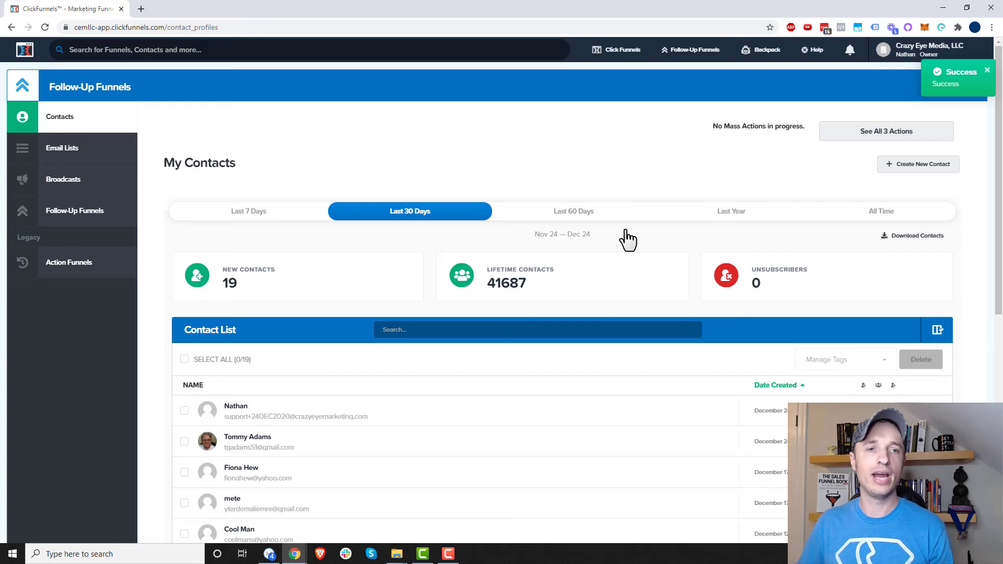
- Tick the checkboxes of the top contacts in the My Contacts list
scroll(549, 226, down, 4)
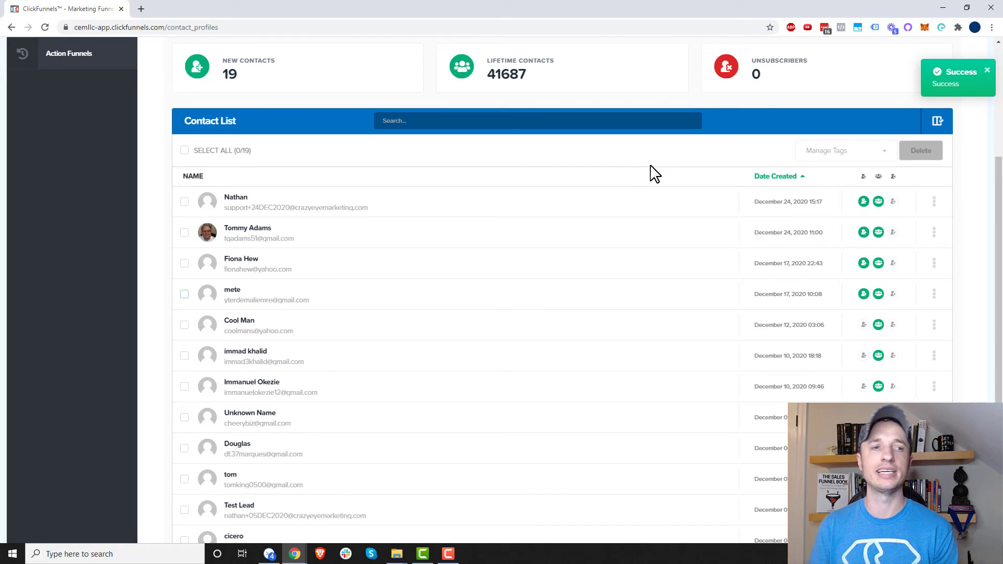
click(184, 202)
click(184, 233)
click(184, 263)
click(184, 294)
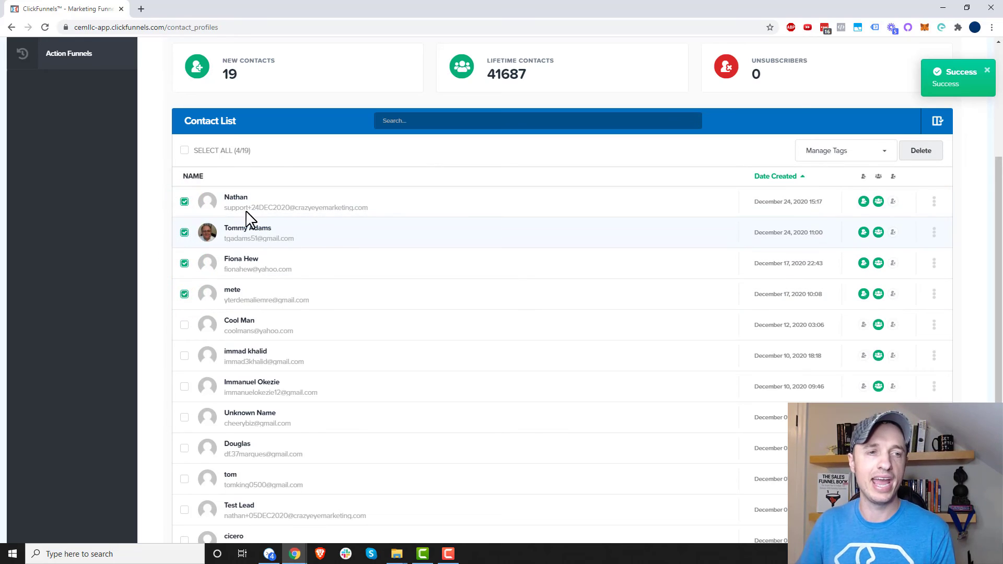
- Add the FISH tag to the selected contacts via Manage Tags > Add Tags
click(853, 153)
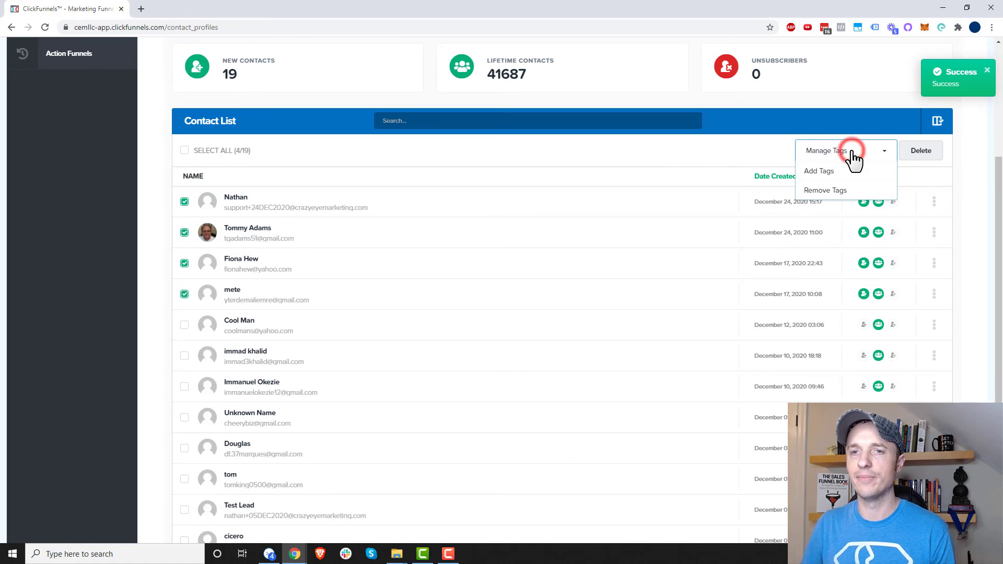
click(832, 174)
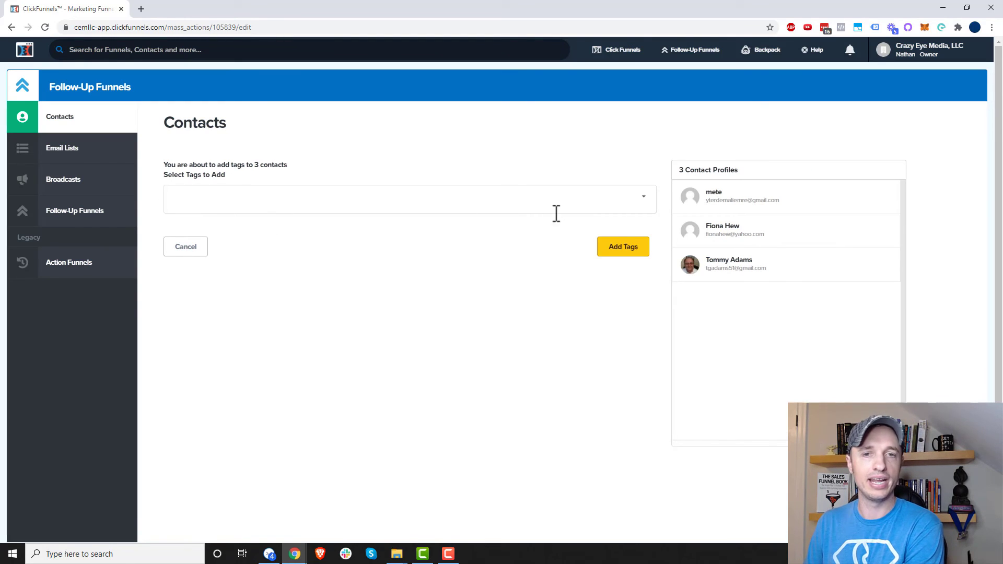
click(472, 206)
text(FISH)
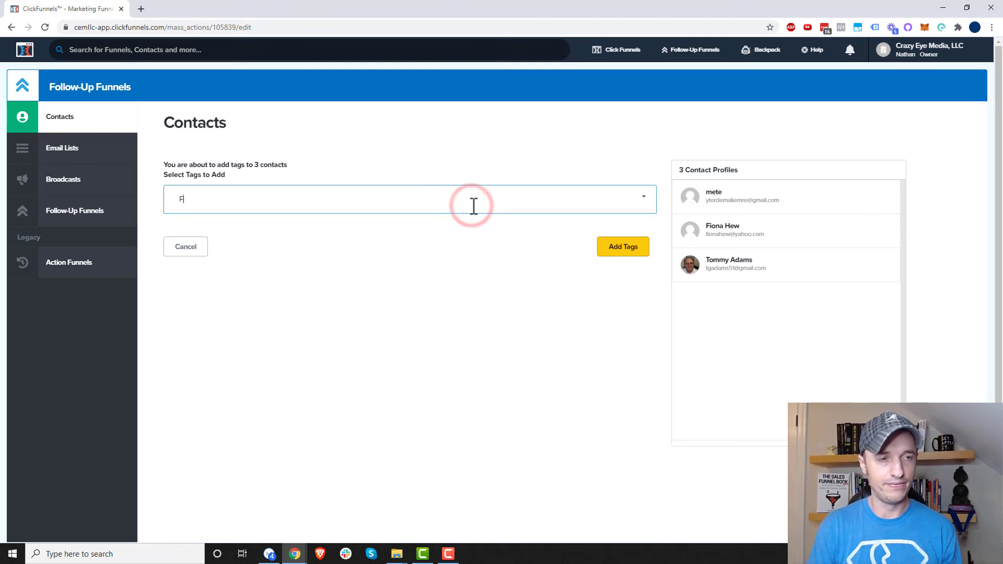
click(370, 223)
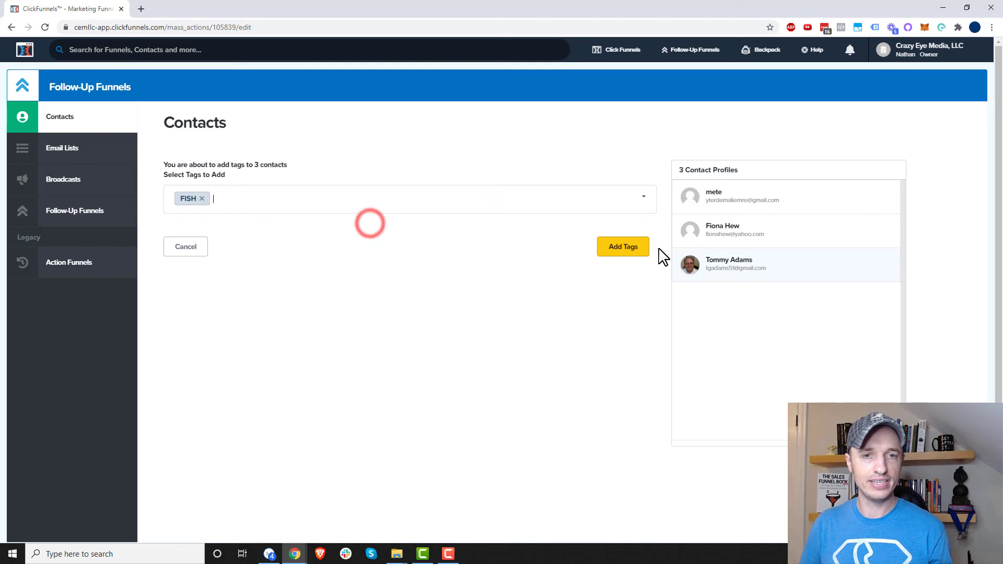
click(638, 247)
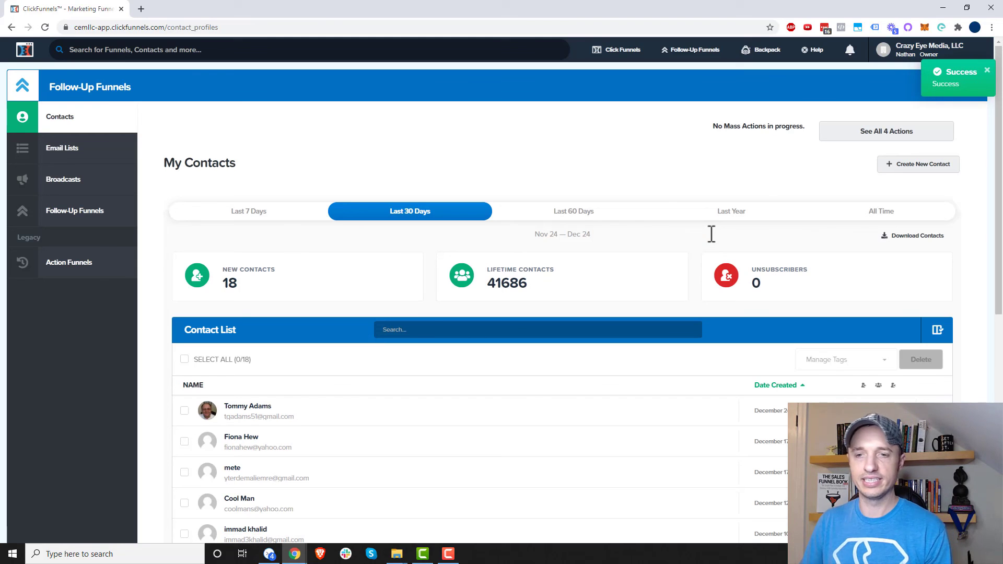
- Select the top three contacts and bulk-delete them, confirming with DELETE
scroll(108, 359, down, 3)
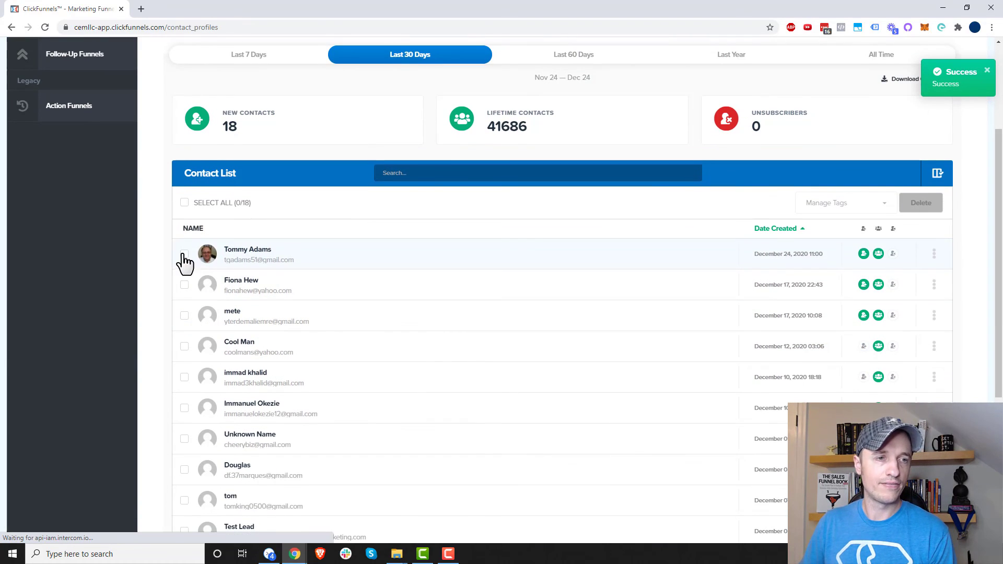
click(184, 254)
click(185, 285)
click(185, 315)
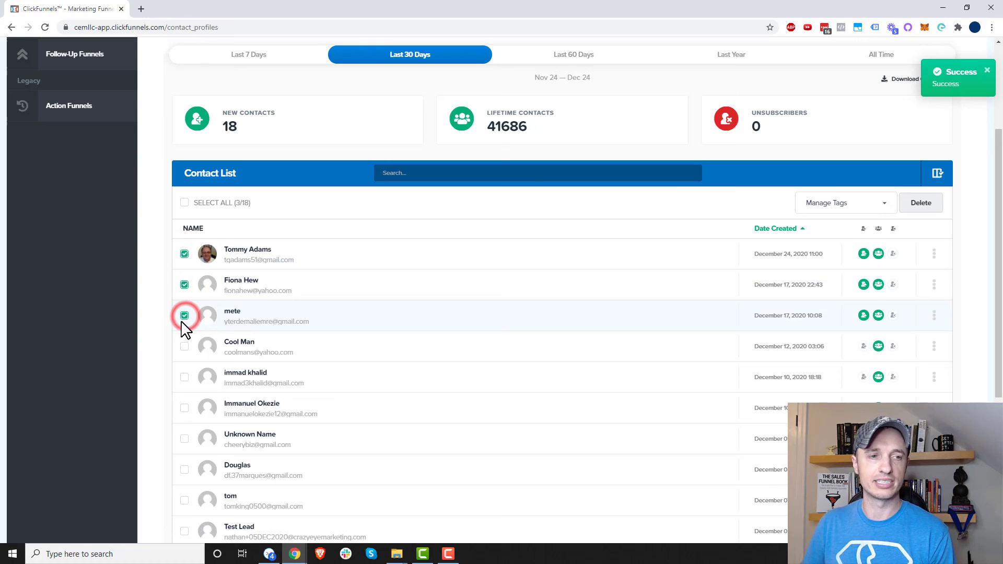
click(922, 207)
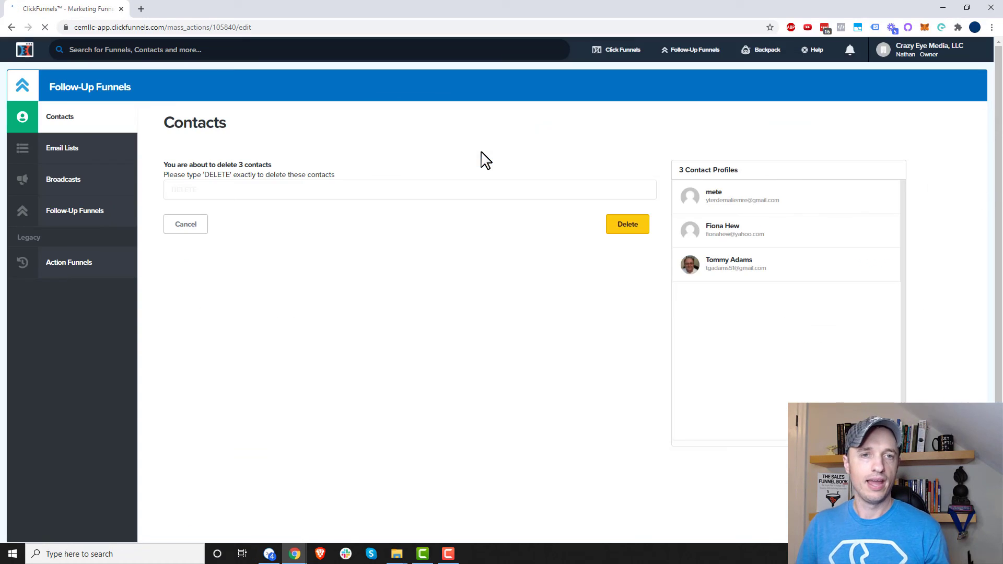
click(383, 199)
click(407, 186)
text(DELETE)
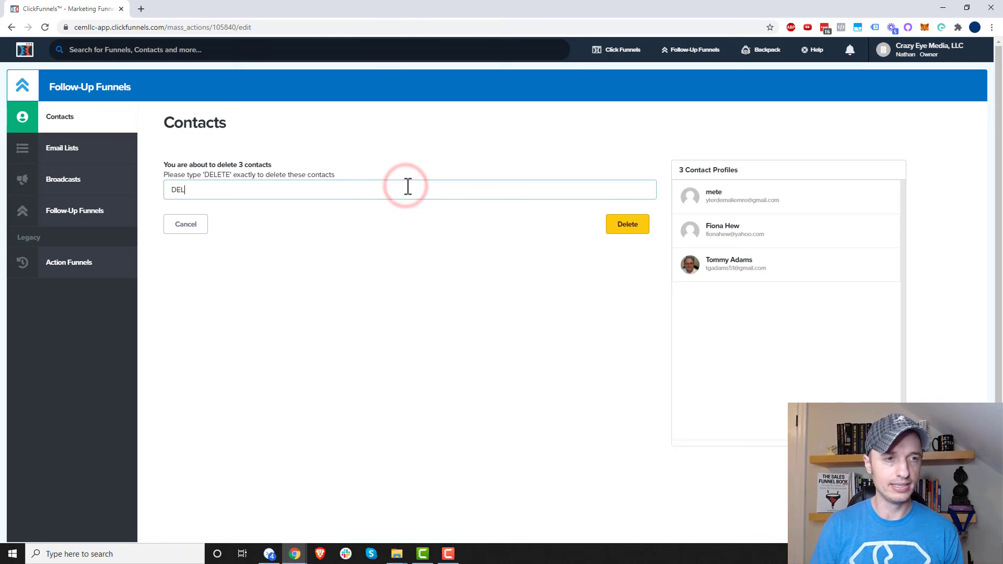
click(638, 225)
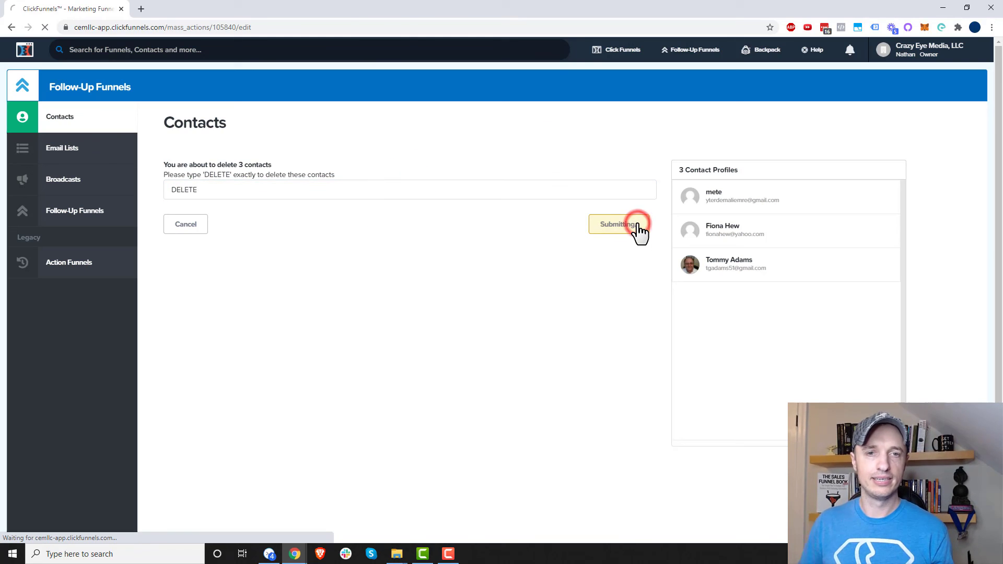